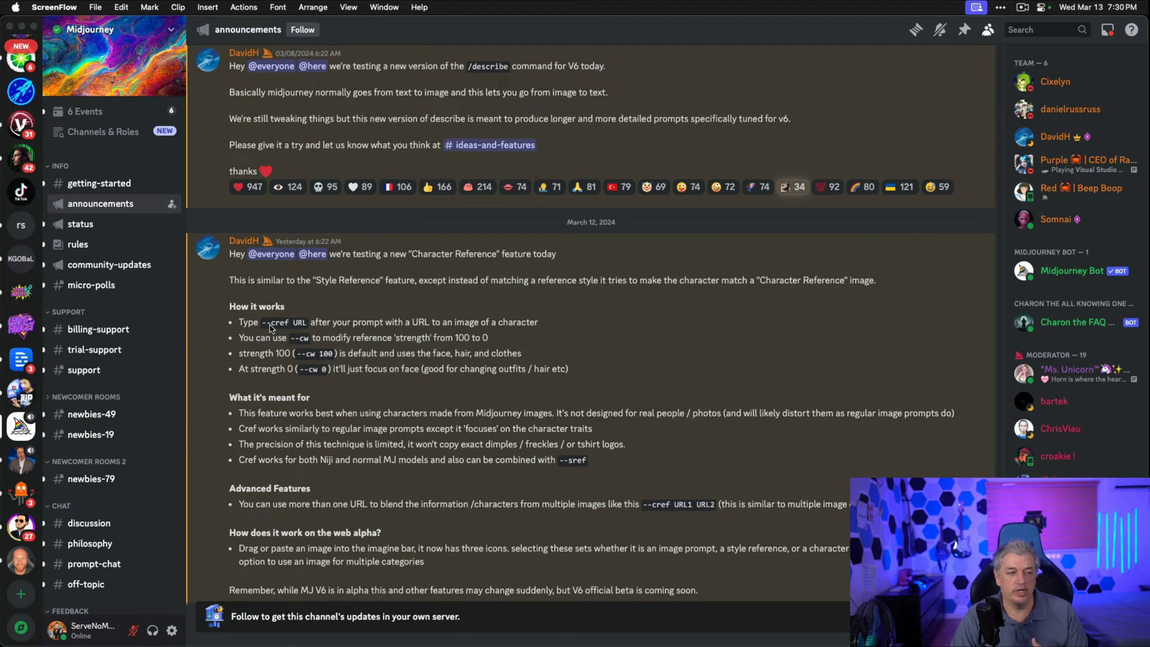
- Bring Discord to the front to read Midjourney's Character Reference announcement
left_click(308, 330)
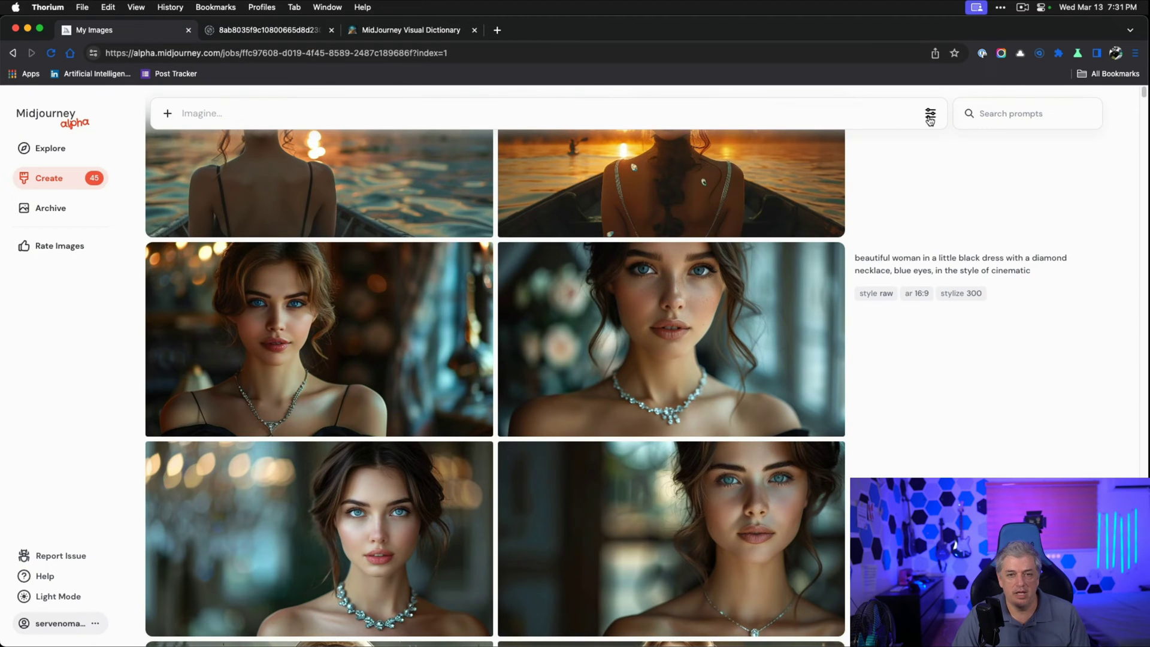
left_click(930, 115)
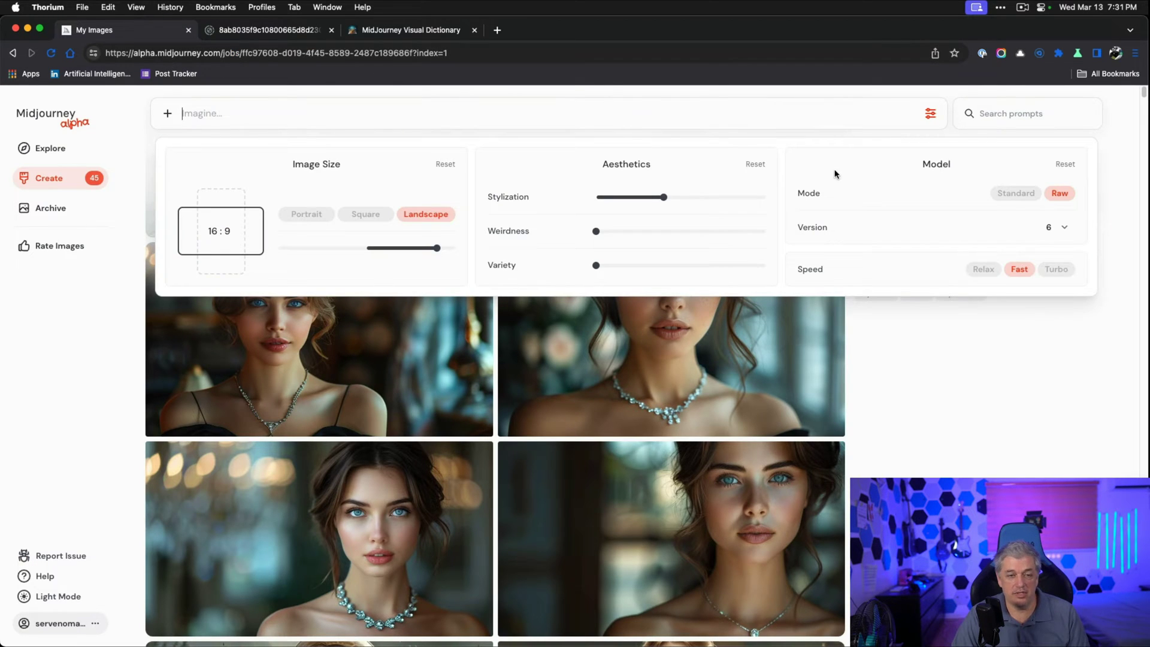
mouse_move(664, 200)
left_mouse_down()
mouse_move(647, 200)
mouse_move(663, 200)
left_mouse_up()
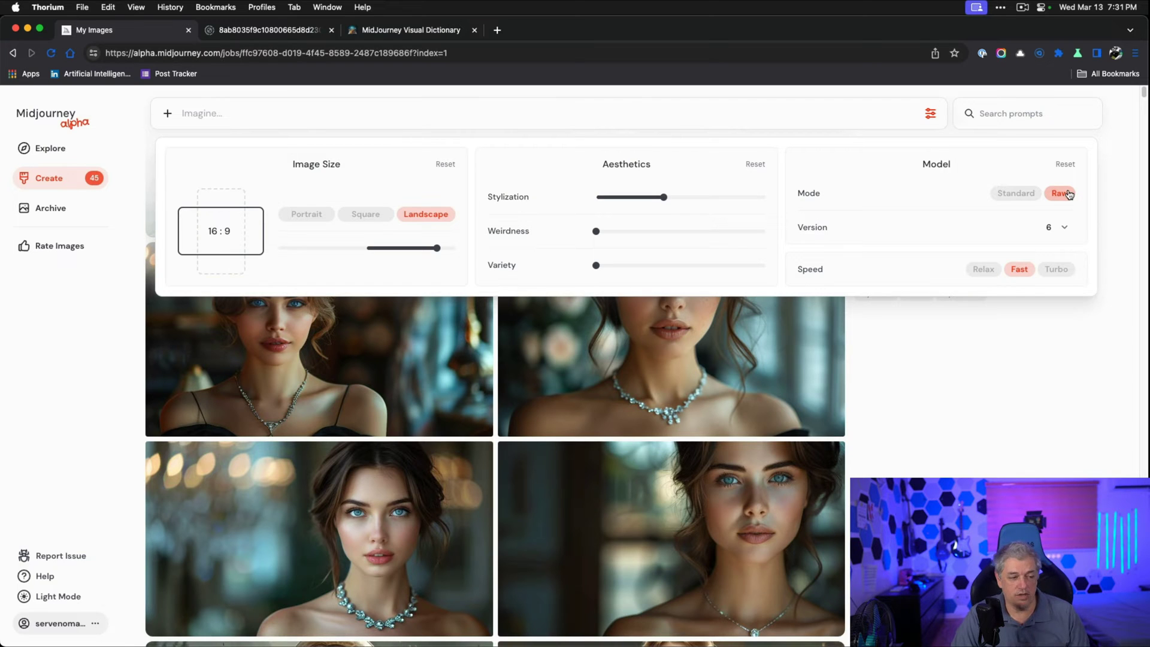
left_click(998, 339)
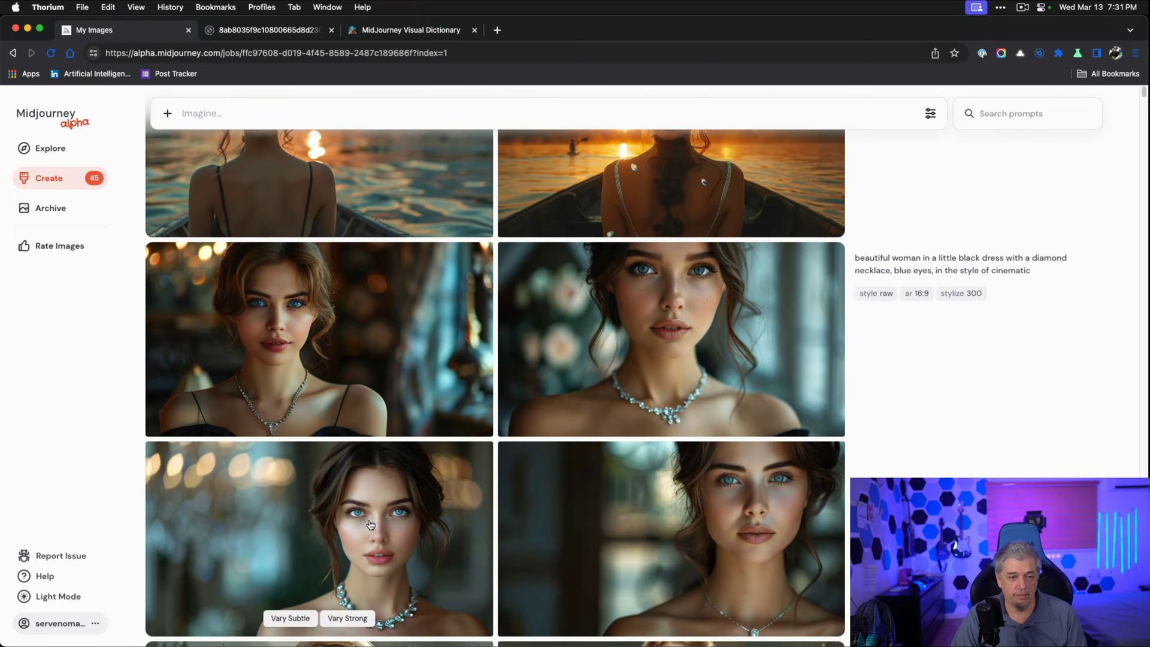
- Drag the black-dress portrait into the Imagine bar as a character reference image
mouse_move(687, 390)
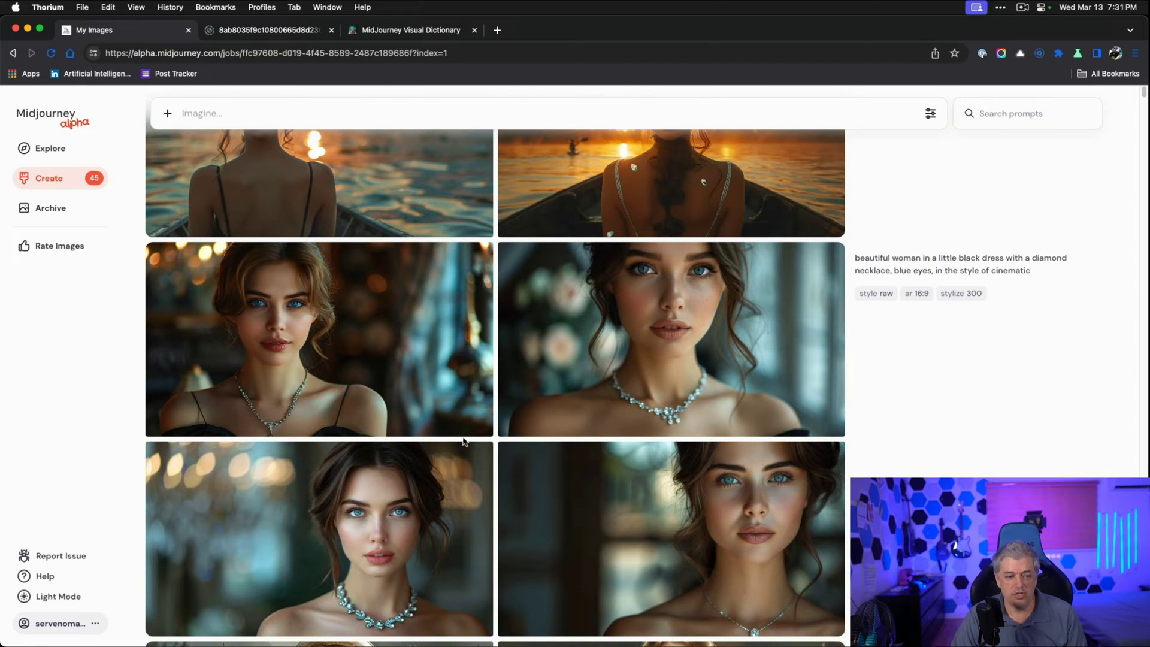
scroll(709, 452, "up", 5)
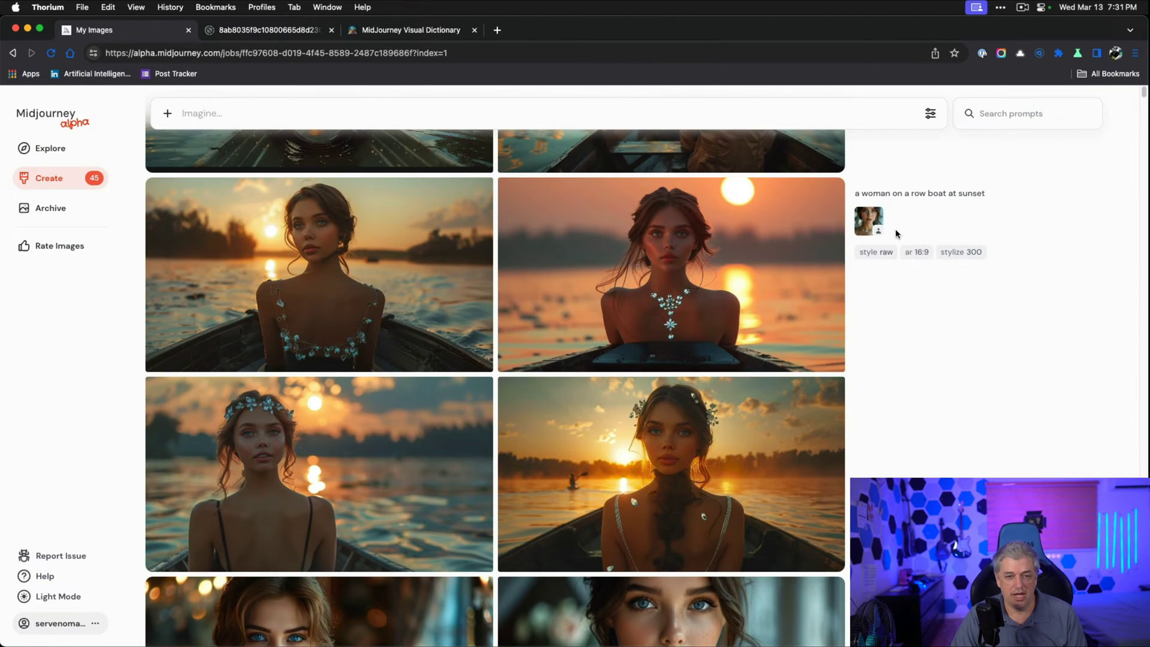
scroll(916, 362, "down", 5)
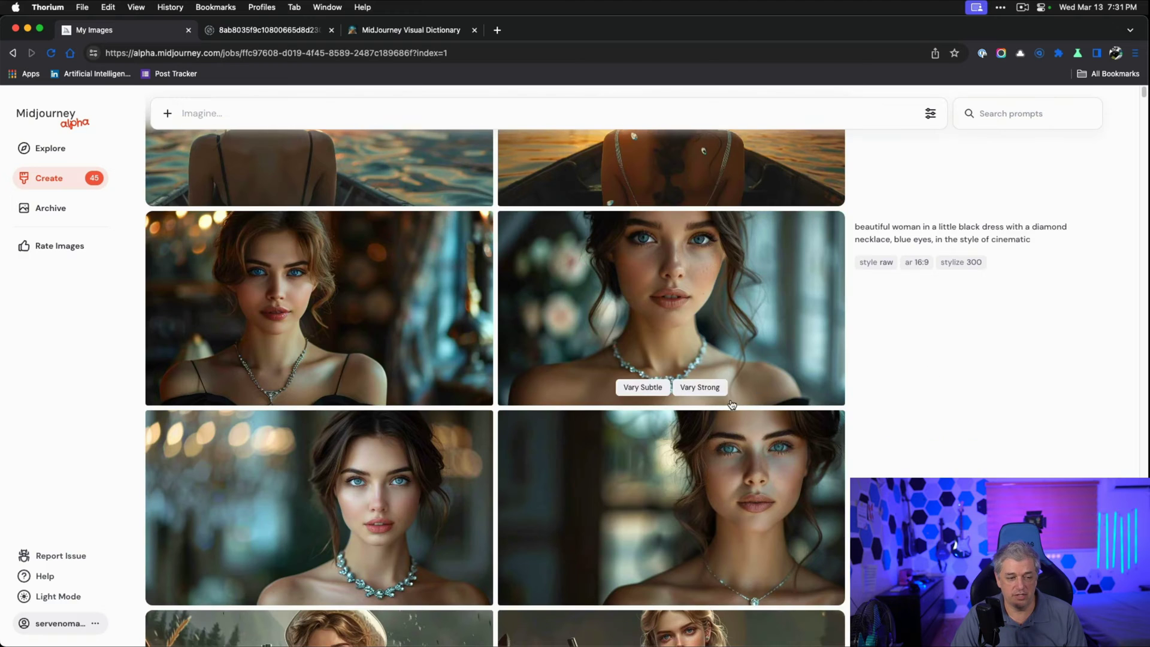
scroll(649, 335, "down", 1)
scroll(648, 325, "up", 2)
left_click_drag(649, 325, 188, 157)
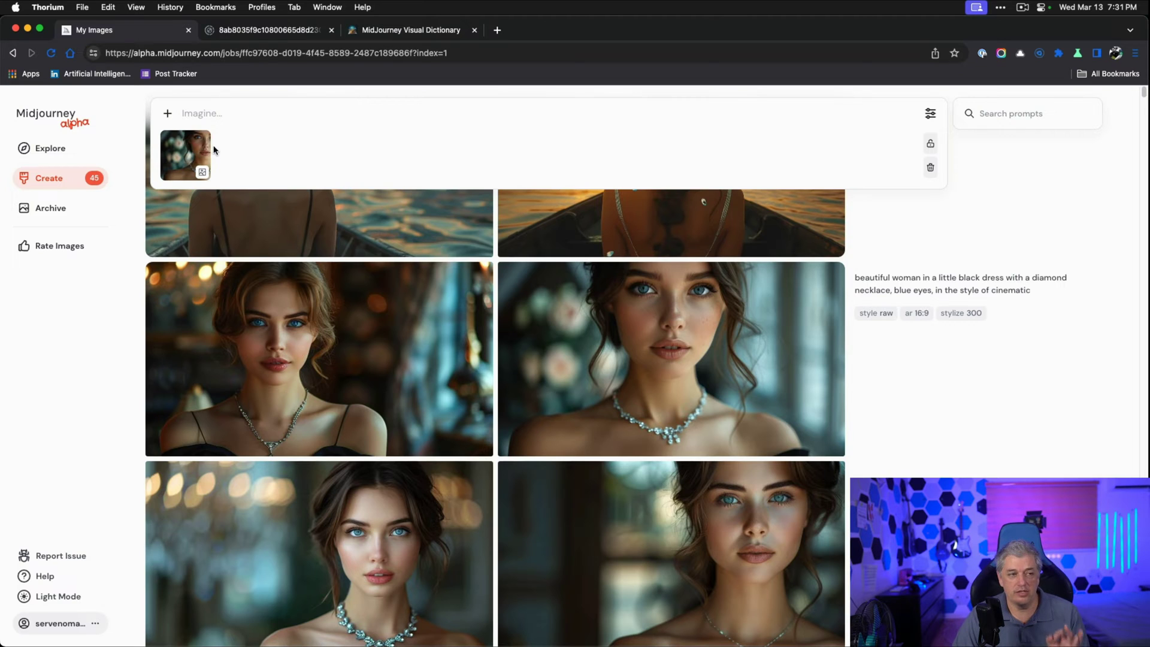
mouse_move(180, 175)
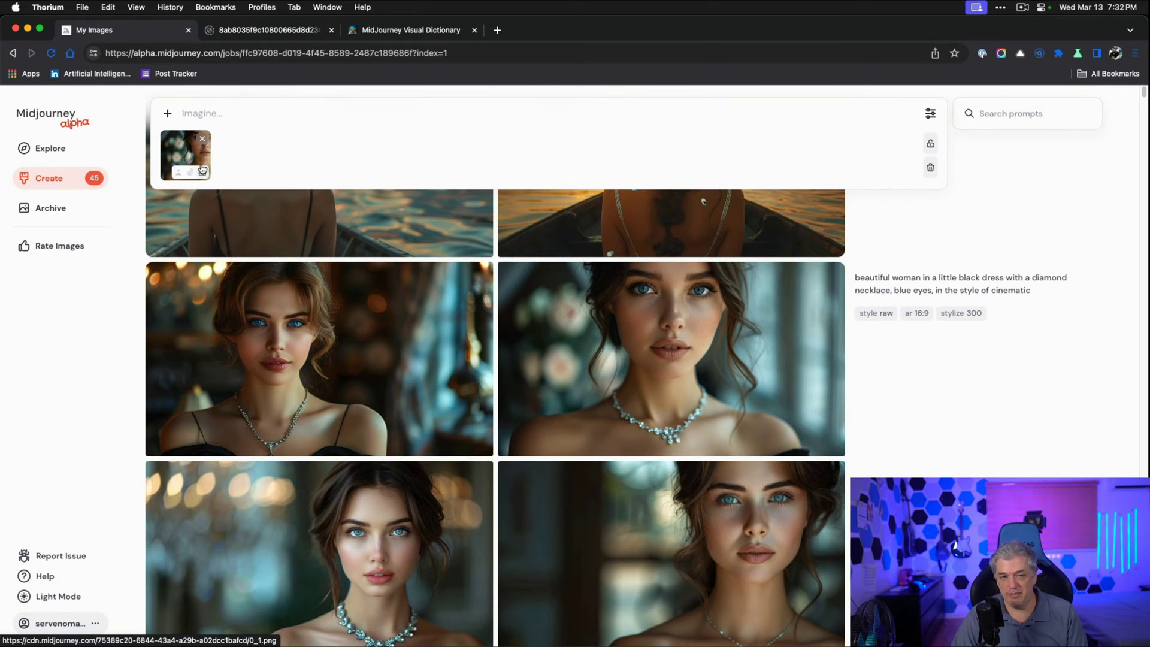
left_click(203, 139)
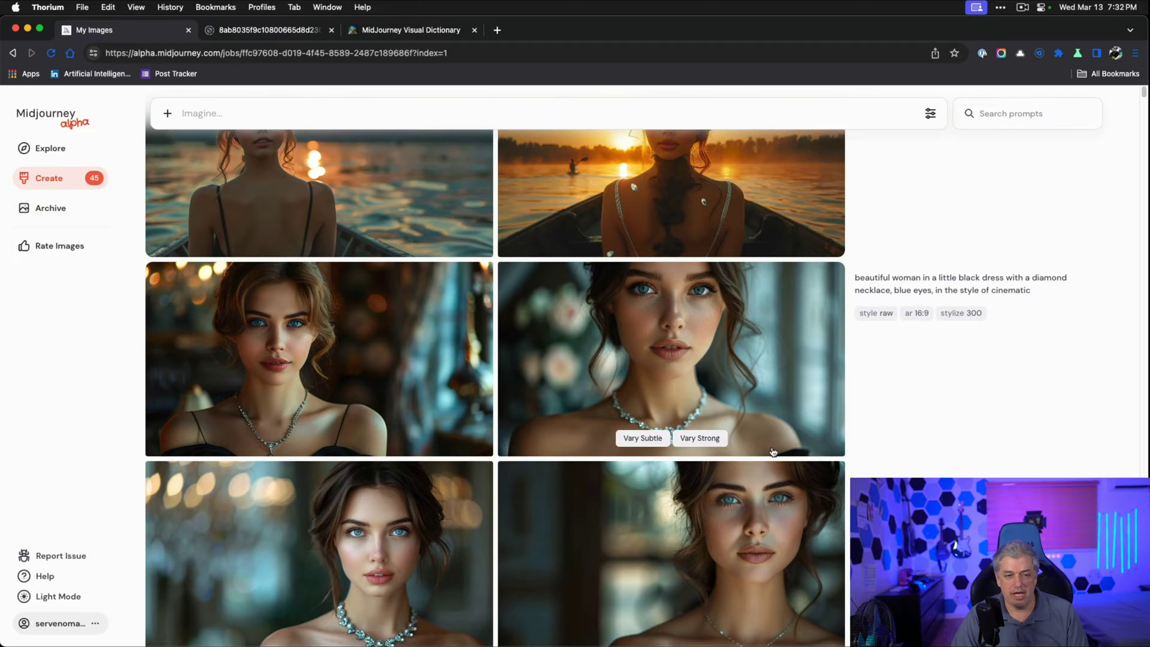
scroll(776, 452, "up", 5)
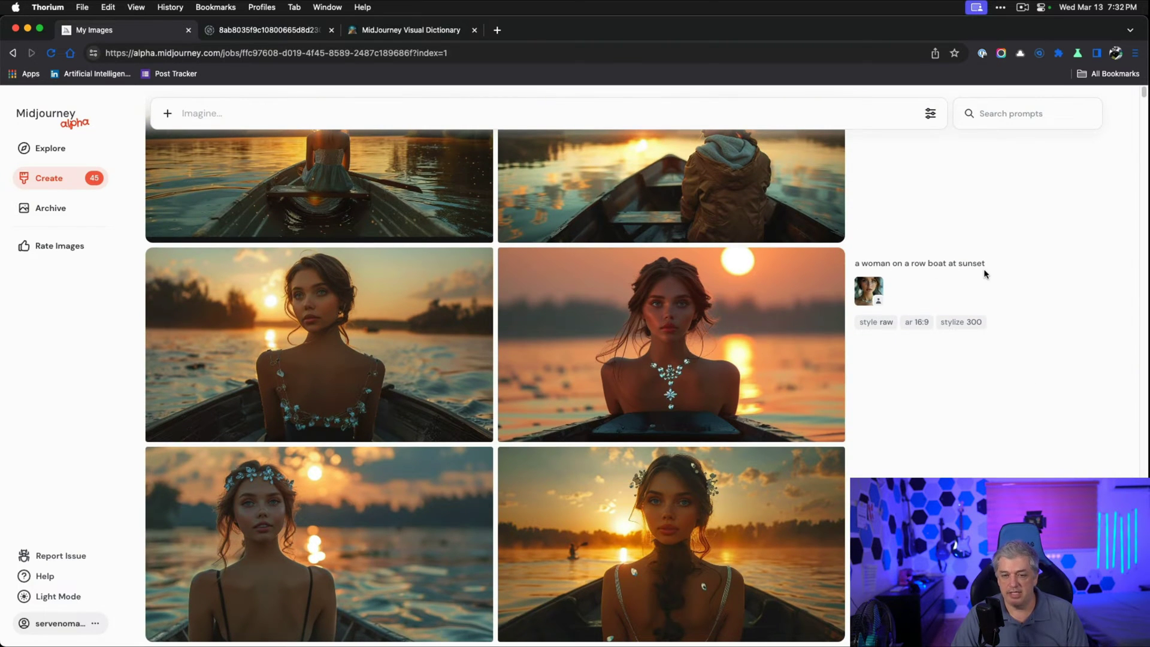
left_click(455, 354)
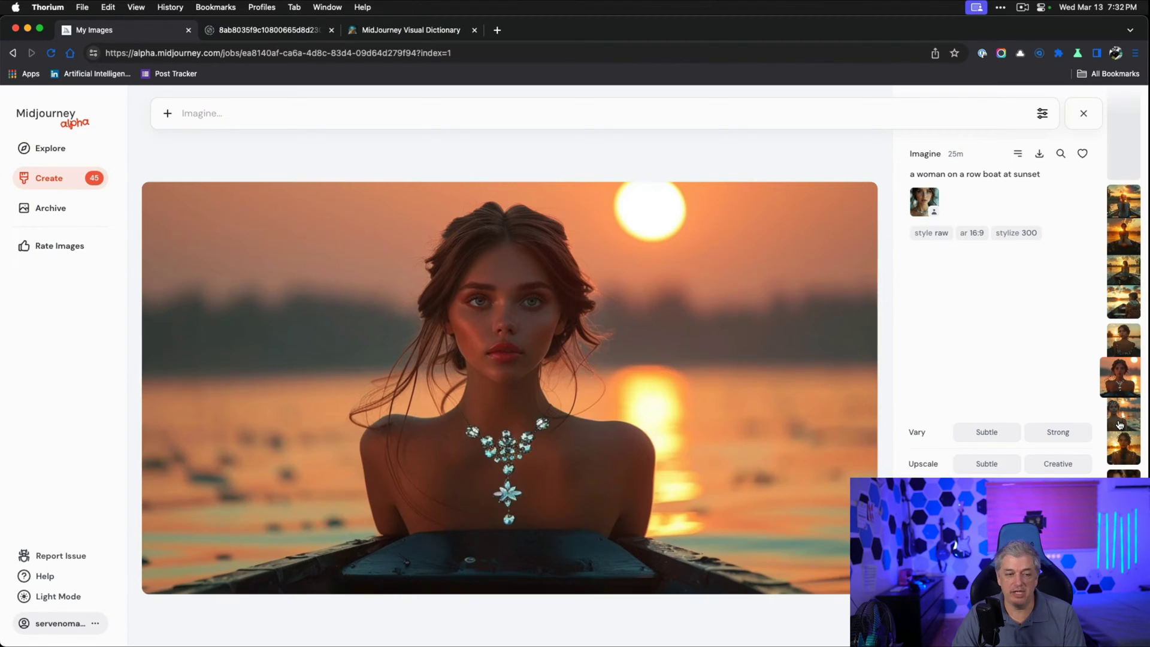
left_click(1119, 425)
left_click(1120, 416)
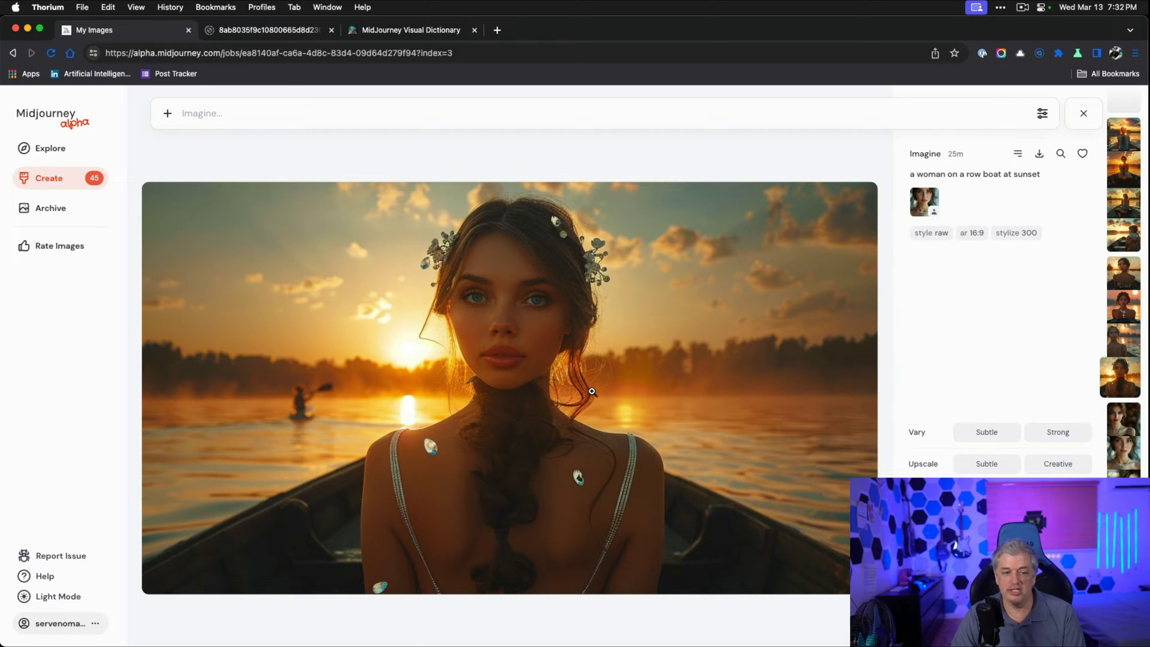
left_click(1085, 116)
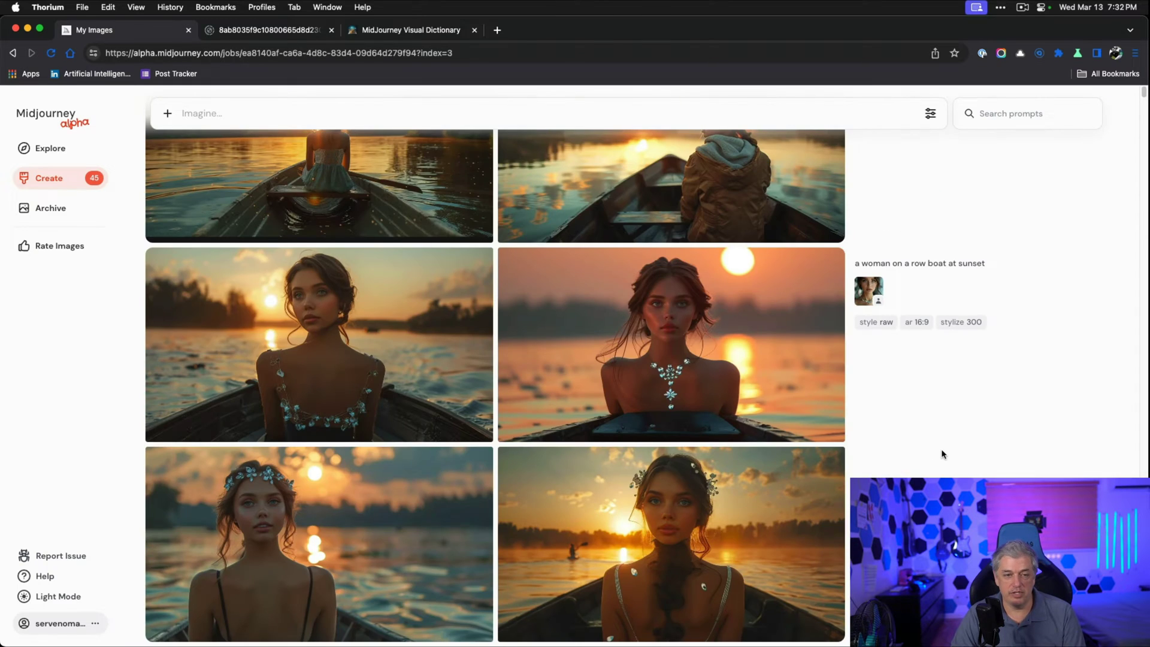
scroll(942, 453, "up", 5)
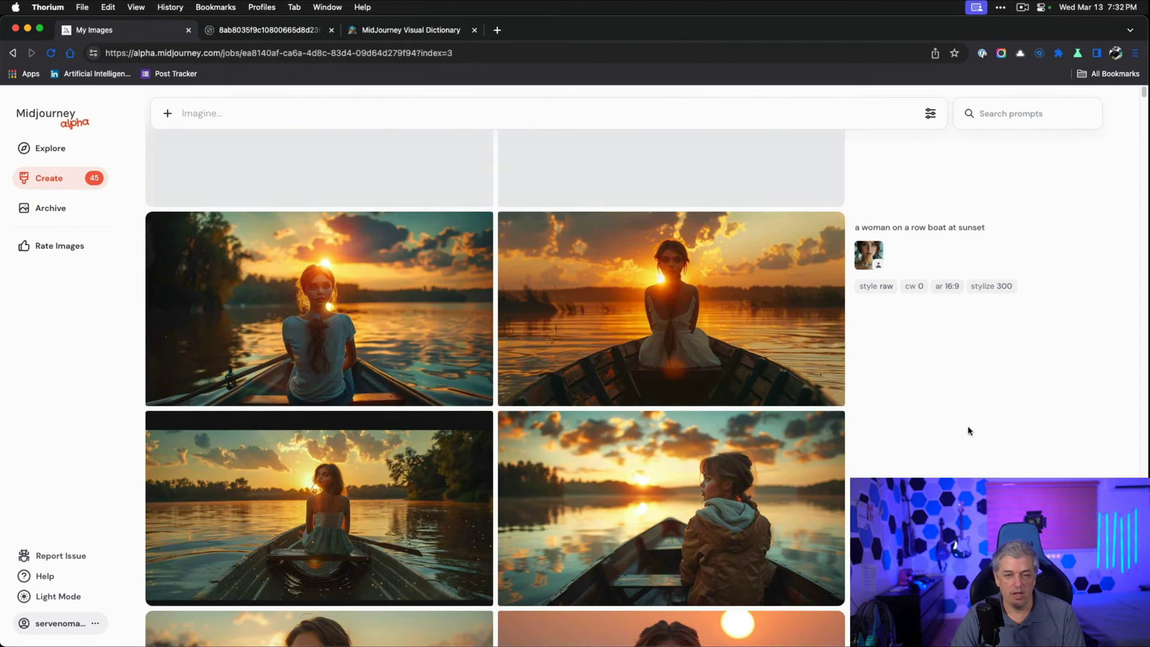
left_click_drag(887, 249, 919, 294)
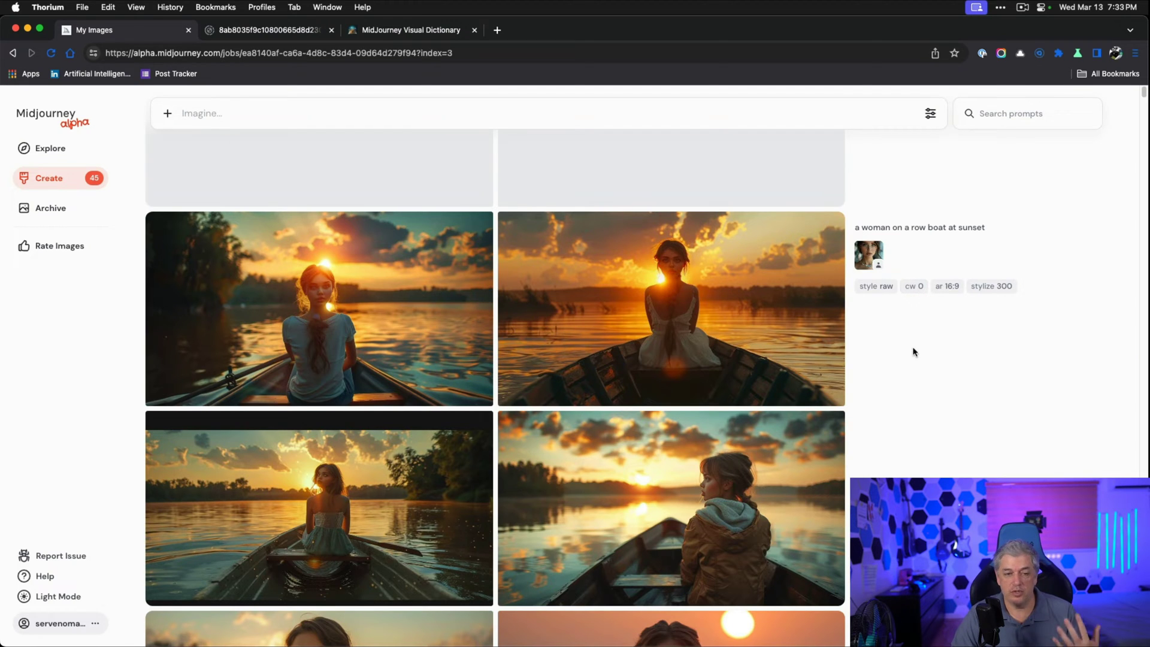
scroll(912, 352, "down", 8)
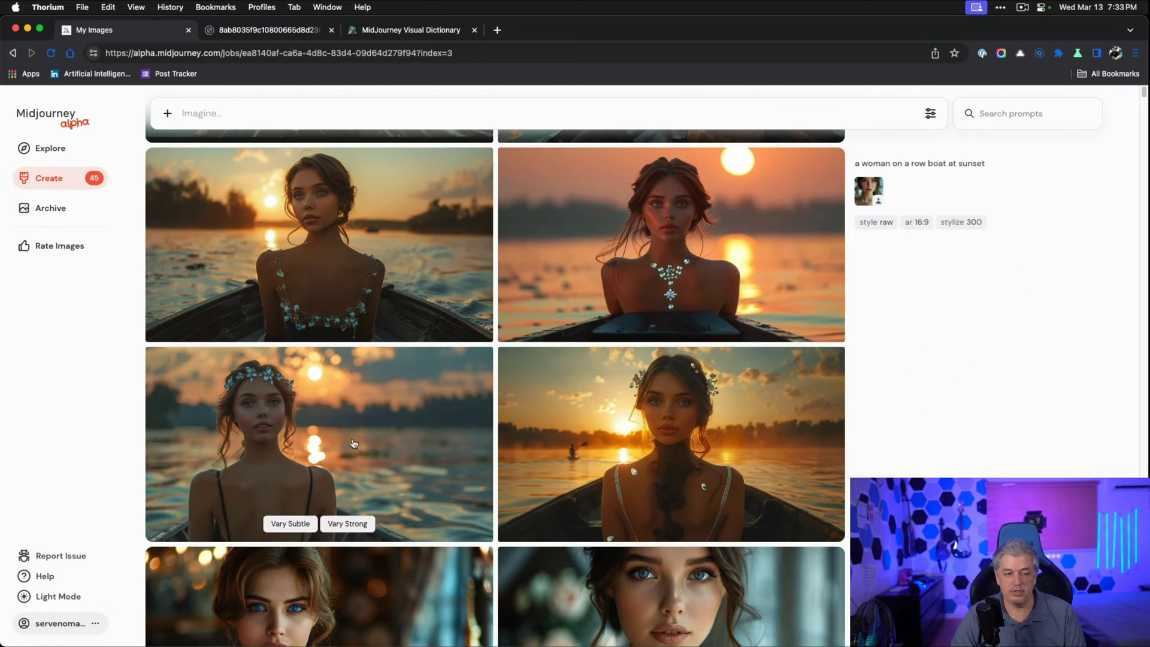
scroll(354, 444, "up", 6)
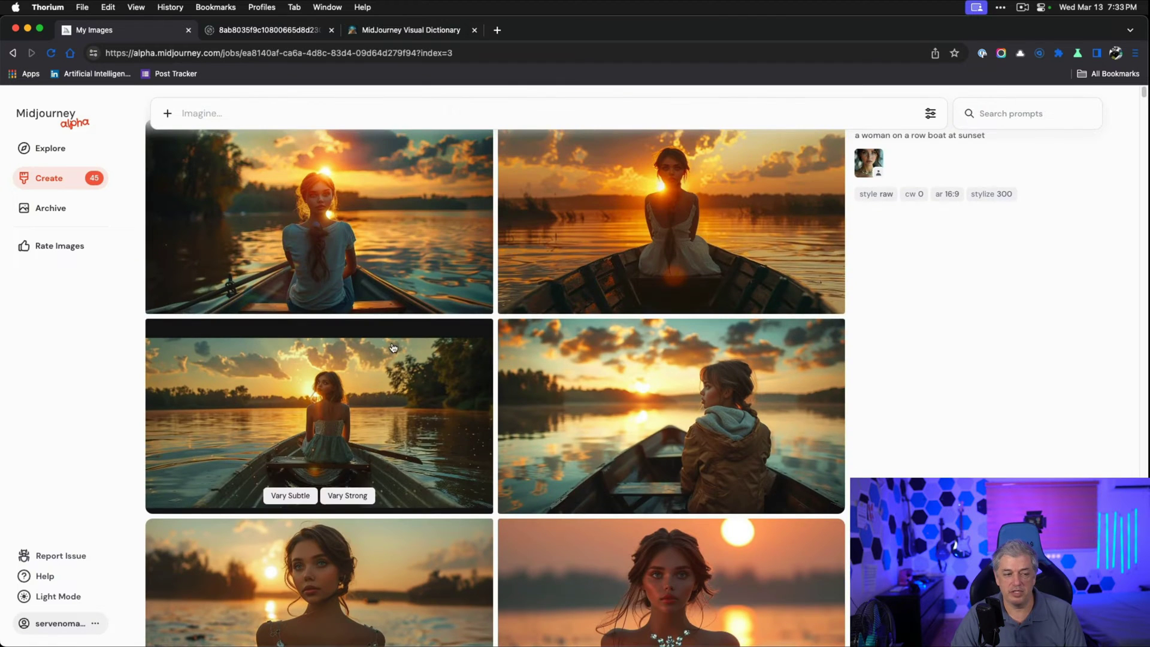
left_click(430, 270)
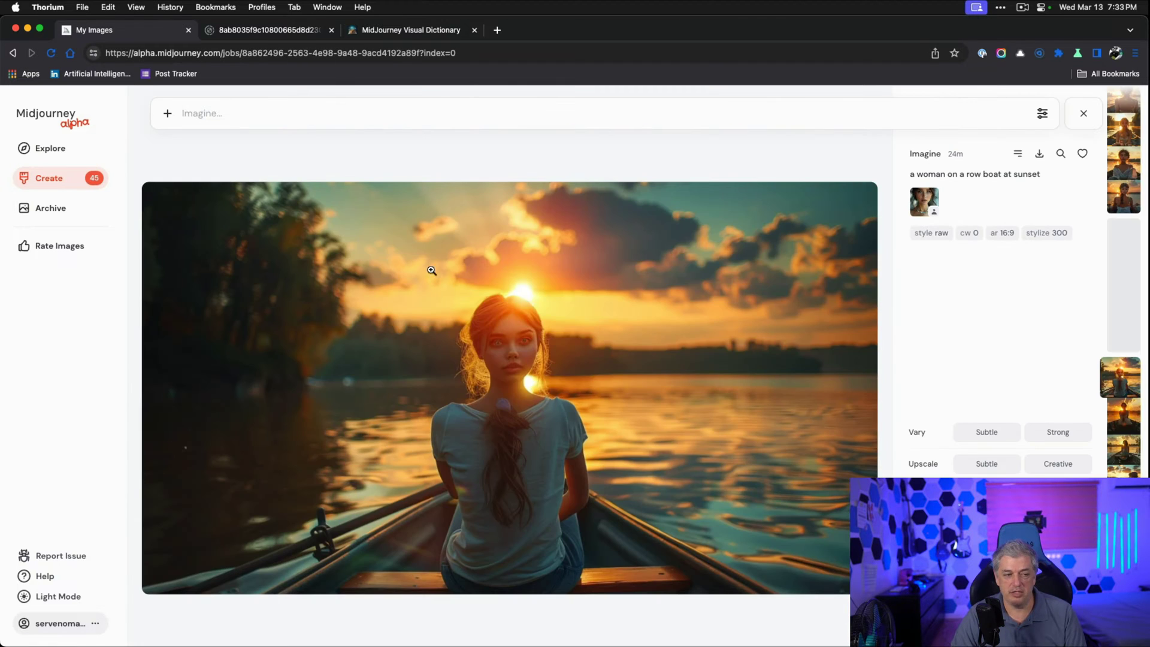
left_click(1121, 392)
left_click(1131, 421)
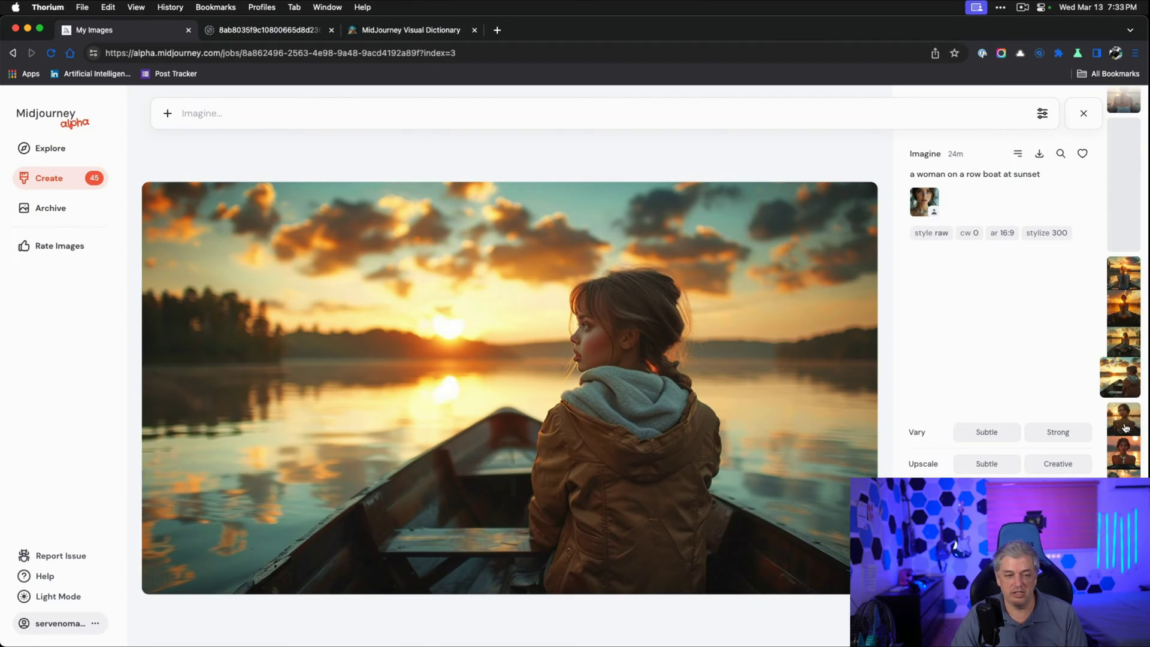
left_click(1126, 429)
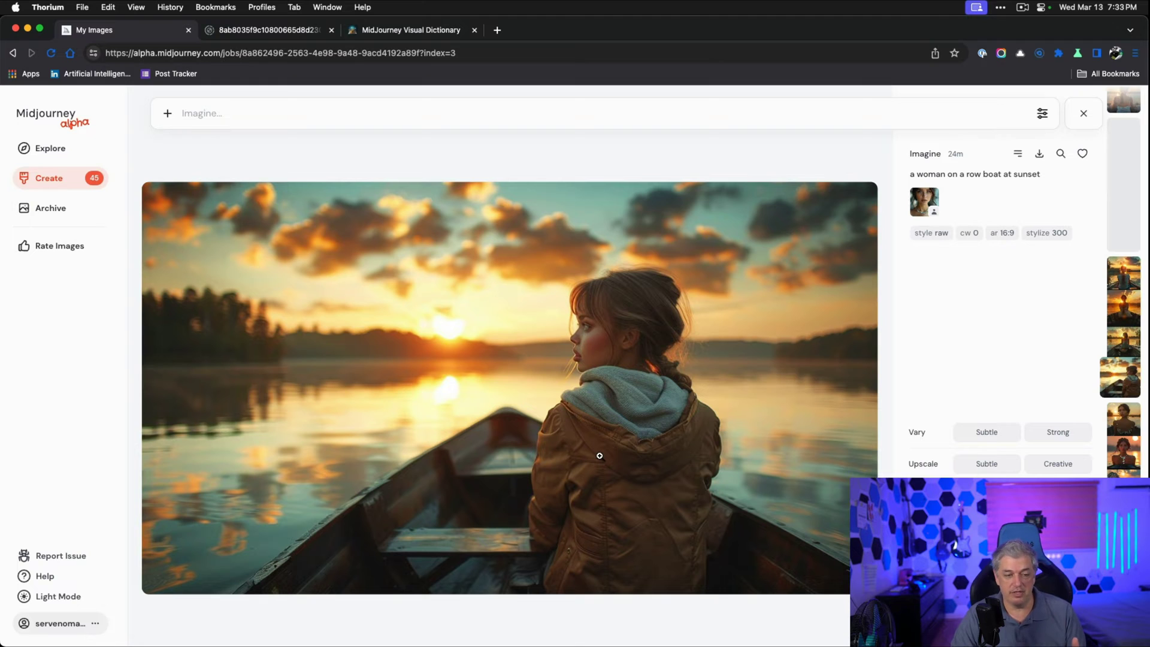
key("Escape")
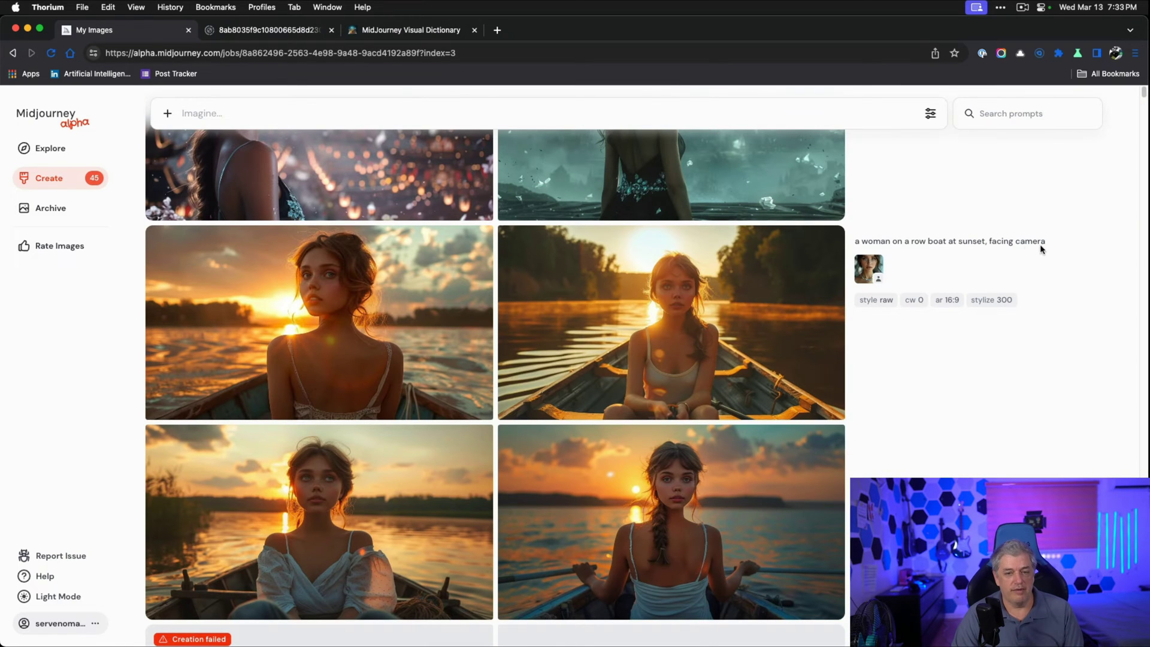
left_click_drag(1047, 243, 989, 242)
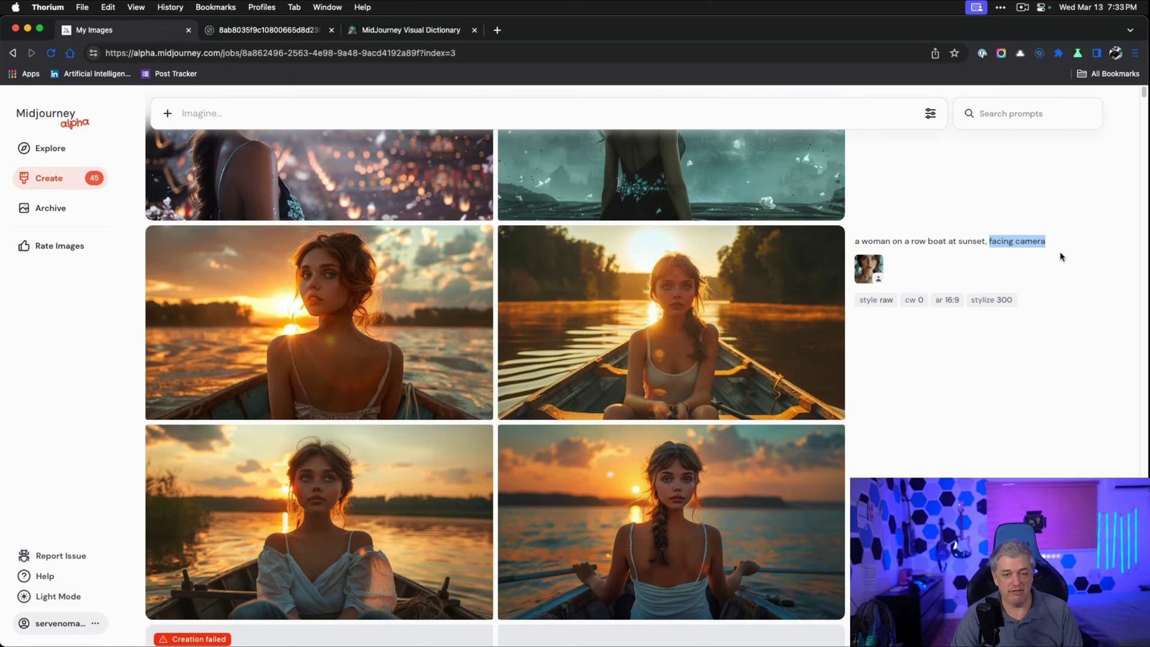
left_click_drag(914, 307, 348, 333)
left_click(347, 333)
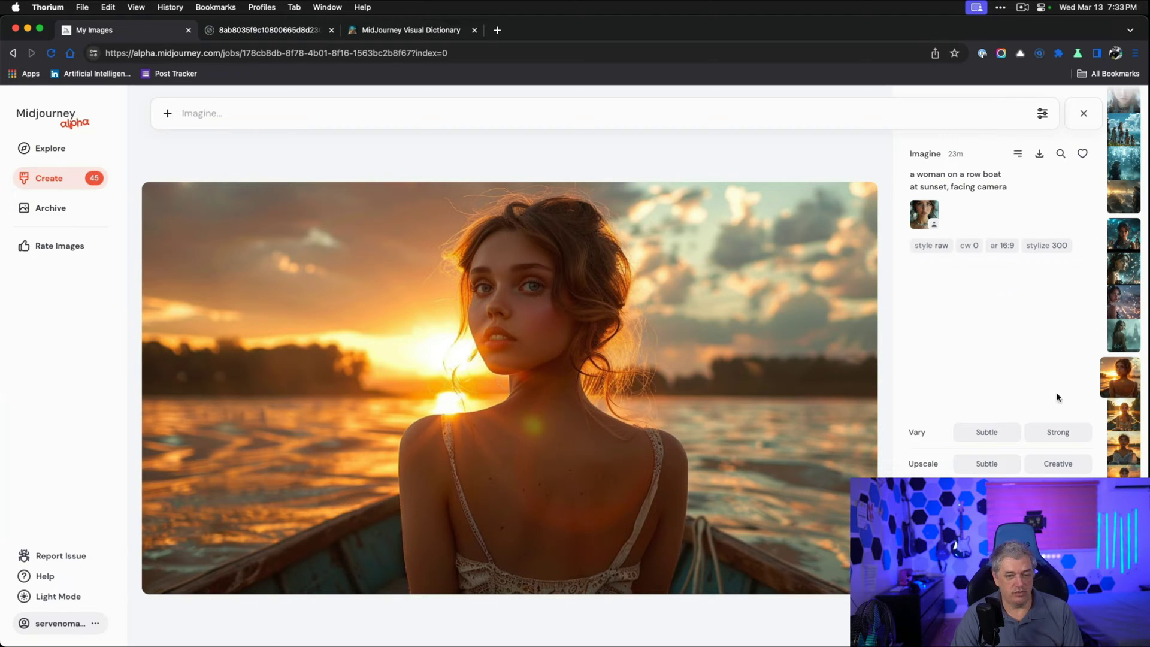
left_click(1121, 409)
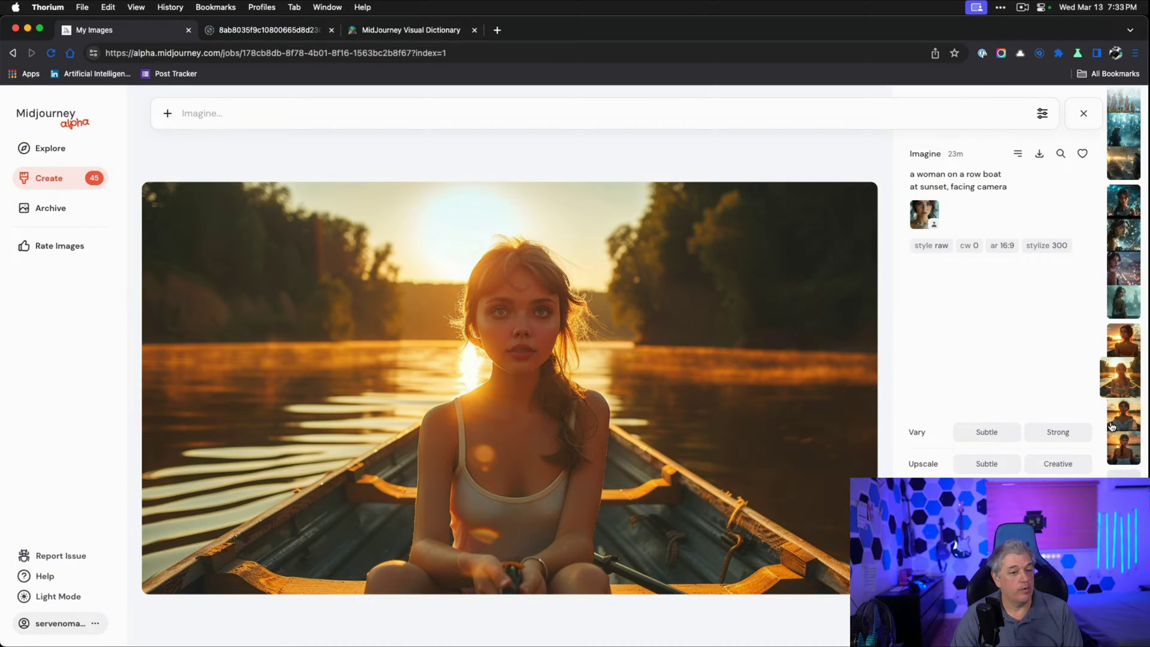
left_click(1116, 414)
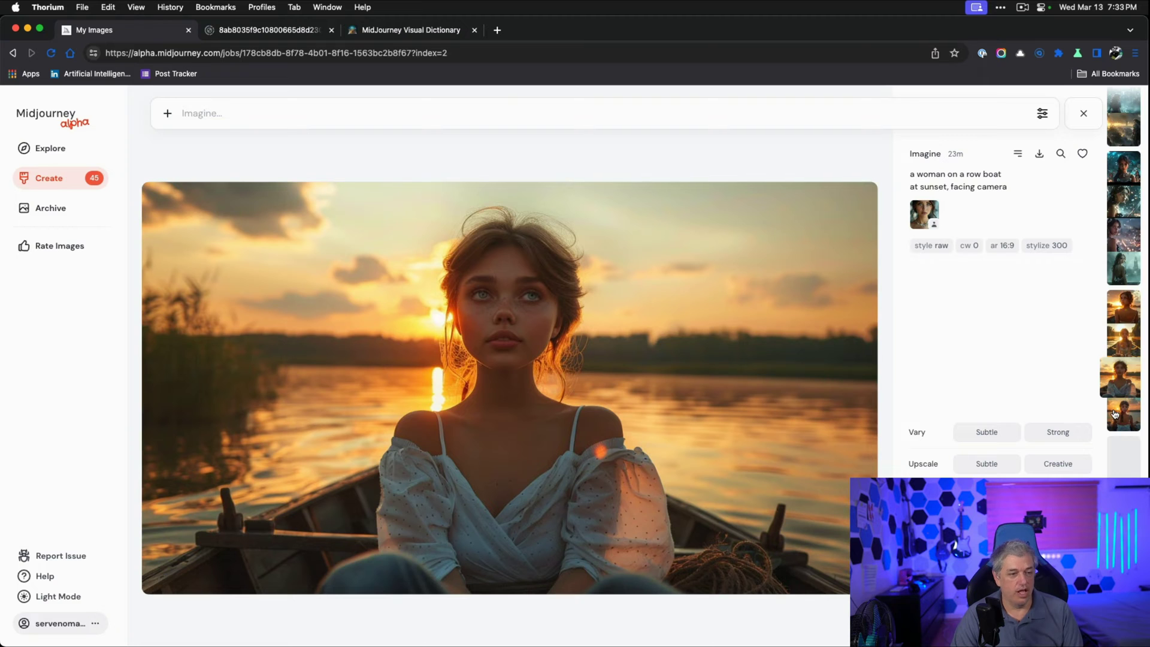
left_click(1116, 413)
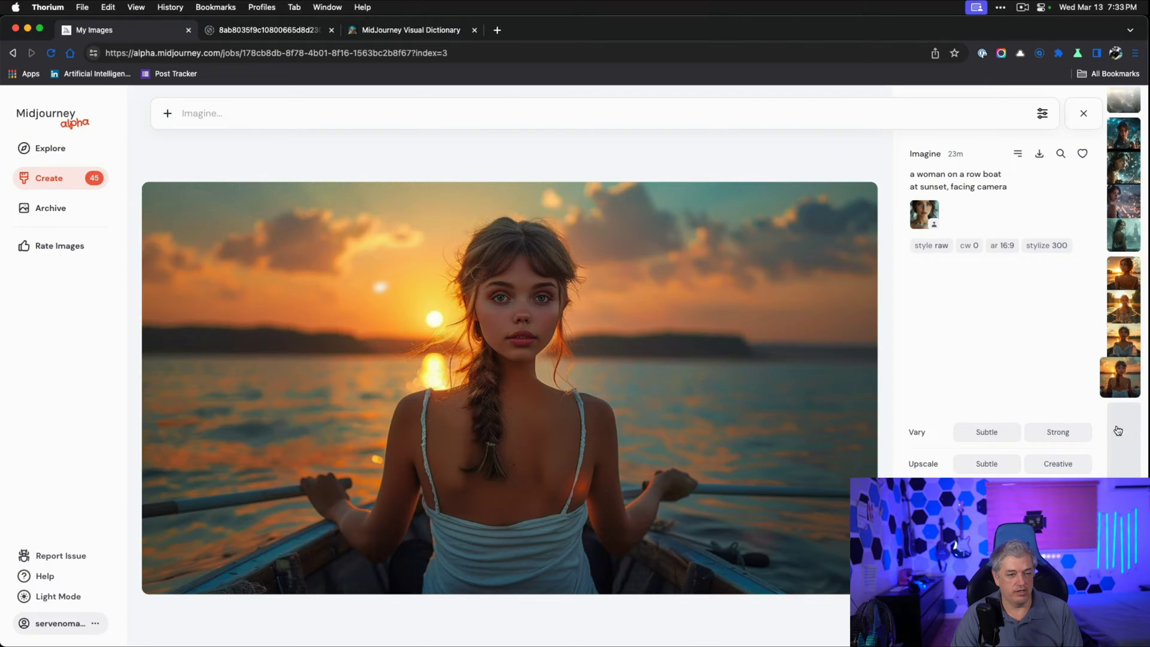
left_click(1083, 115)
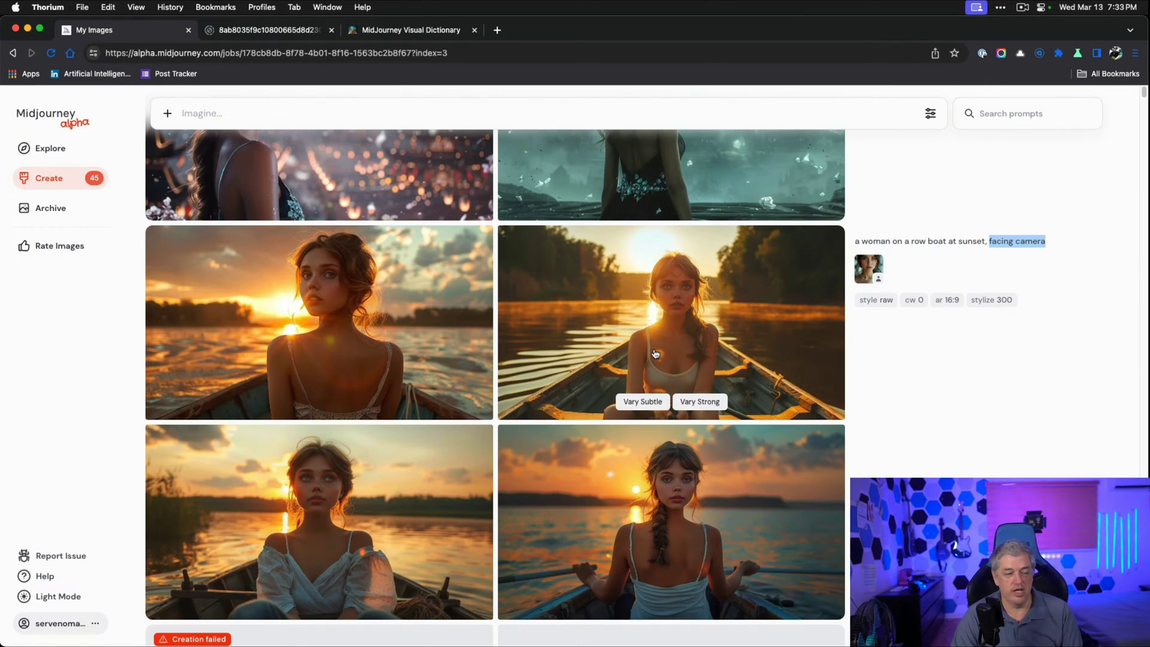
- View the first final fantasy batch full size, from the sword image to the distant castle
scroll(671, 372, "up", 7)
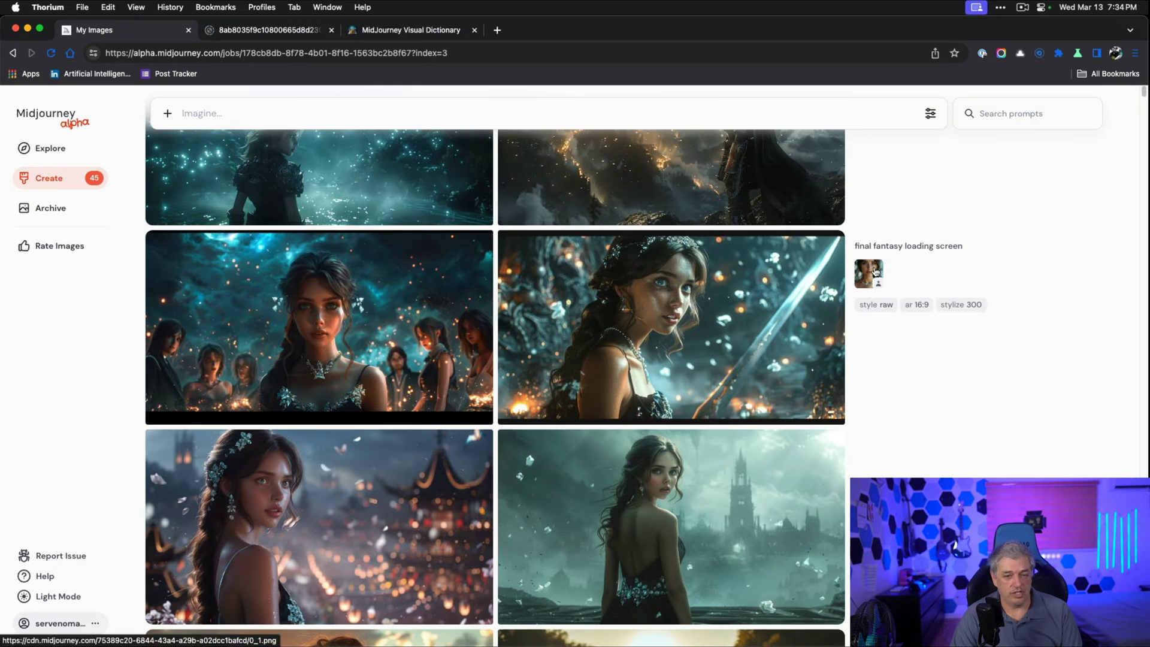
left_click(455, 327)
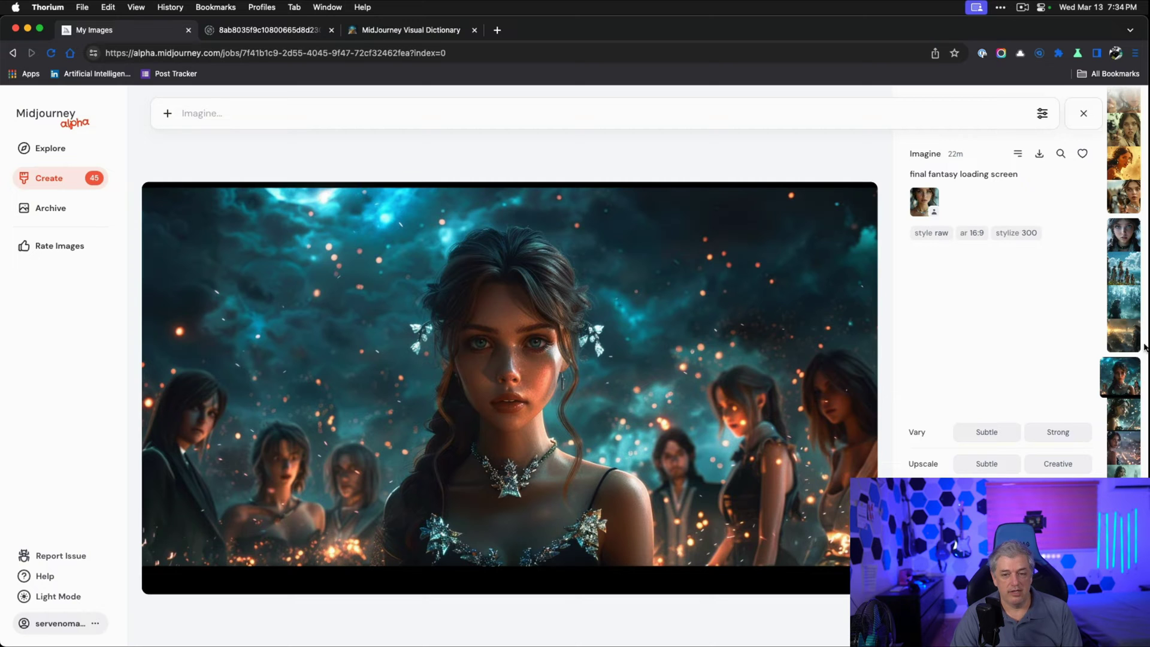
left_click(1125, 410)
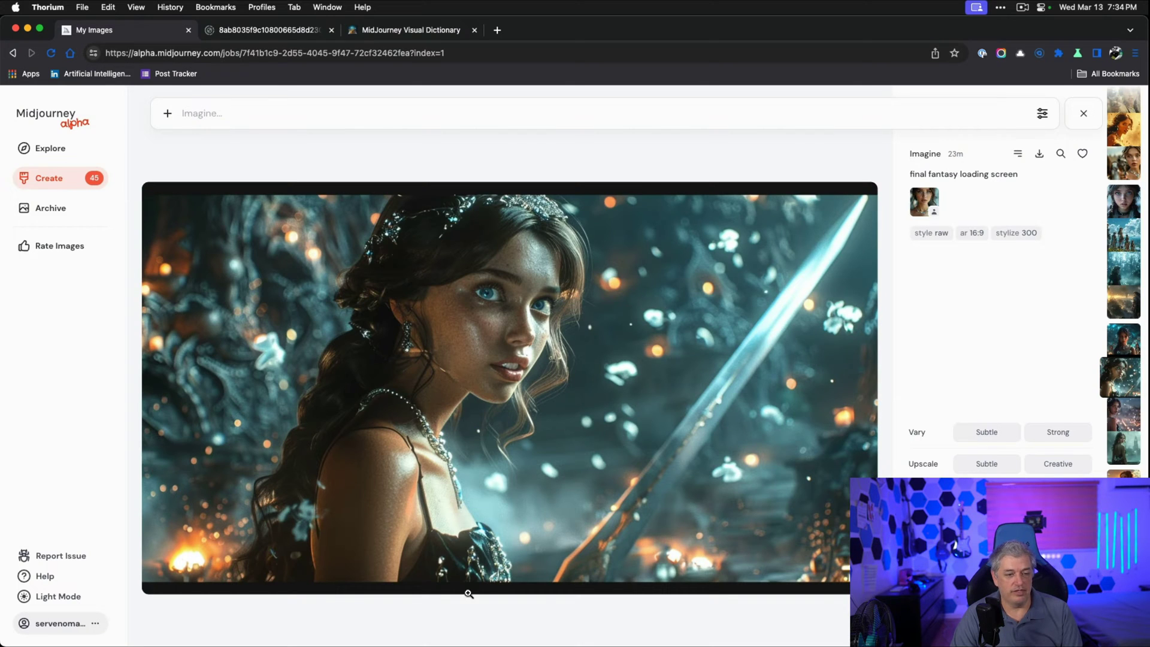
left_click(1125, 422)
left_click(1118, 420)
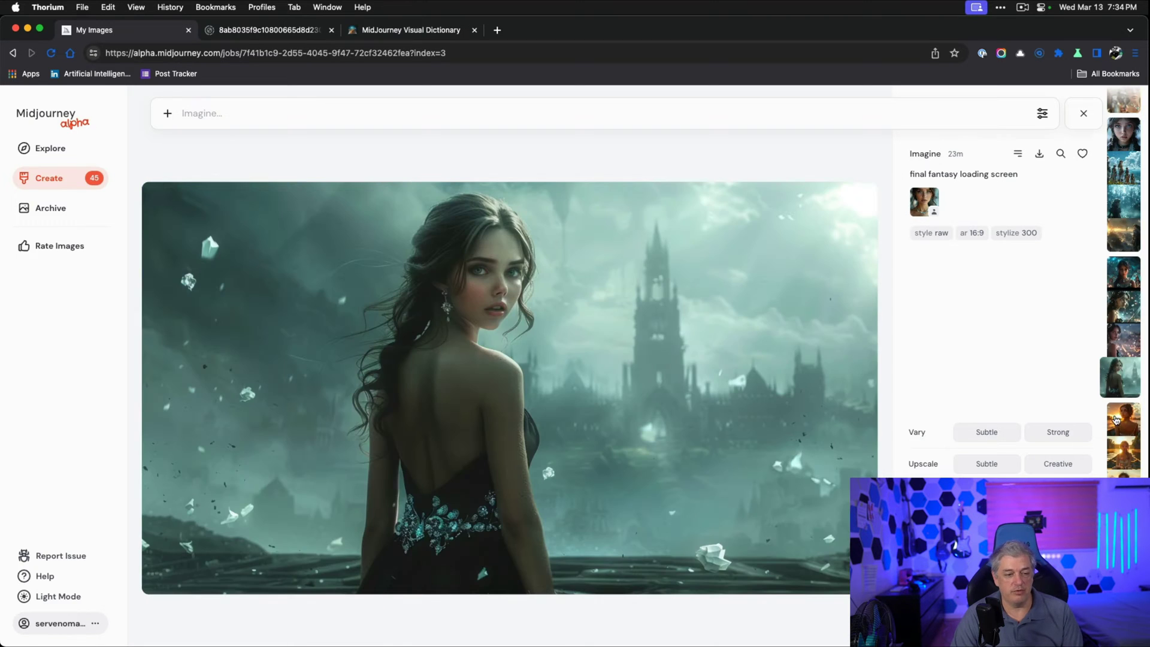
key("Escape")
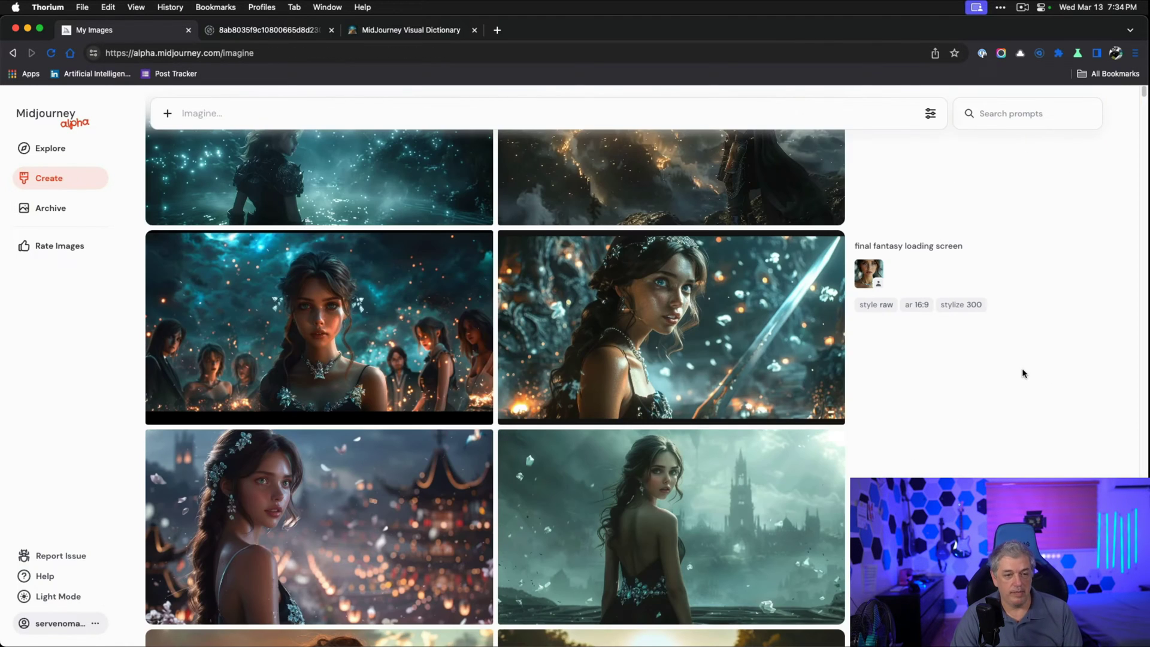
- View the stylize 400 final fantasy batch: blue-eyed face, cliff warriors, glowing cave, burning castle
scroll(1022, 373, "up", 5)
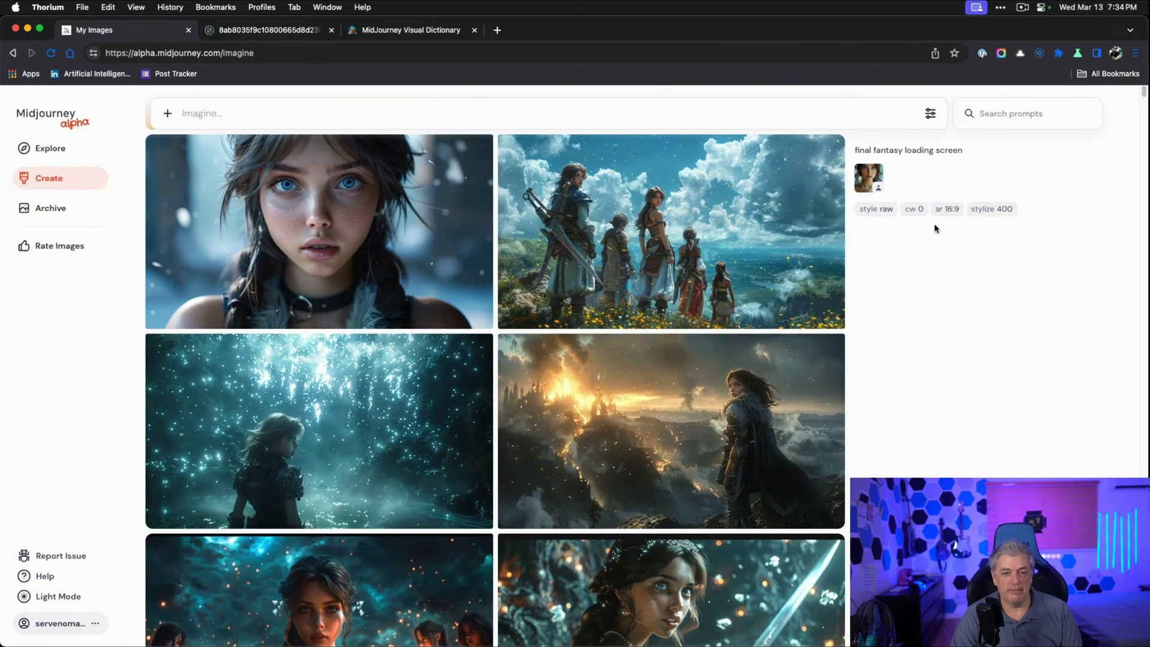
left_click(456, 282)
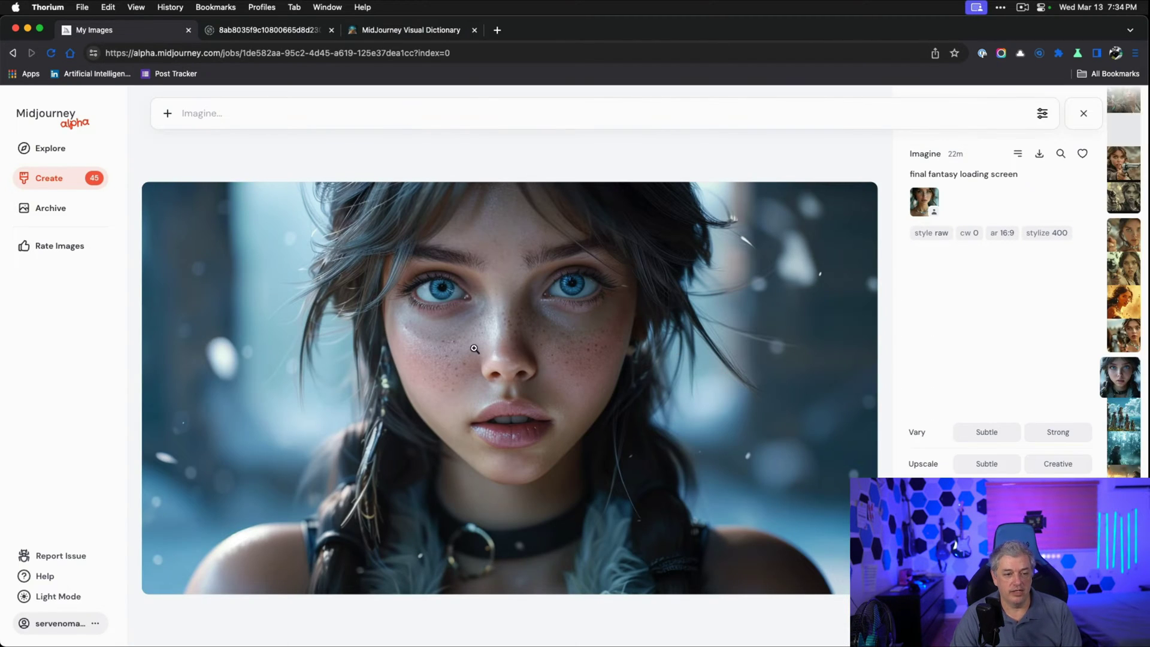
left_click(1117, 405)
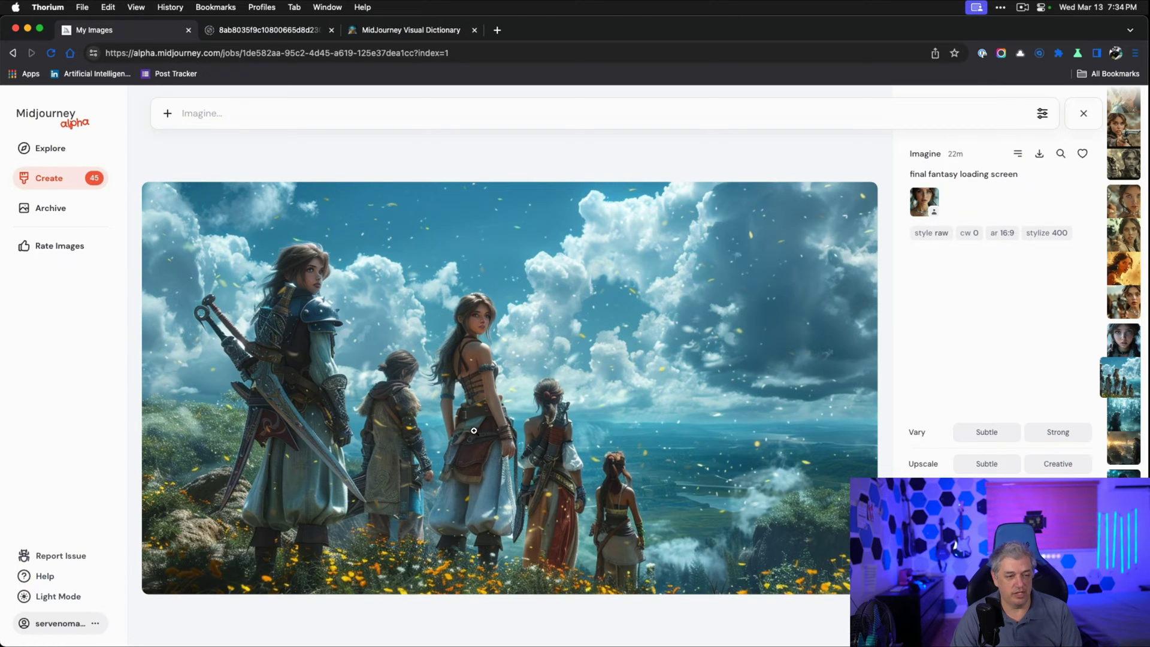
left_click(1130, 415)
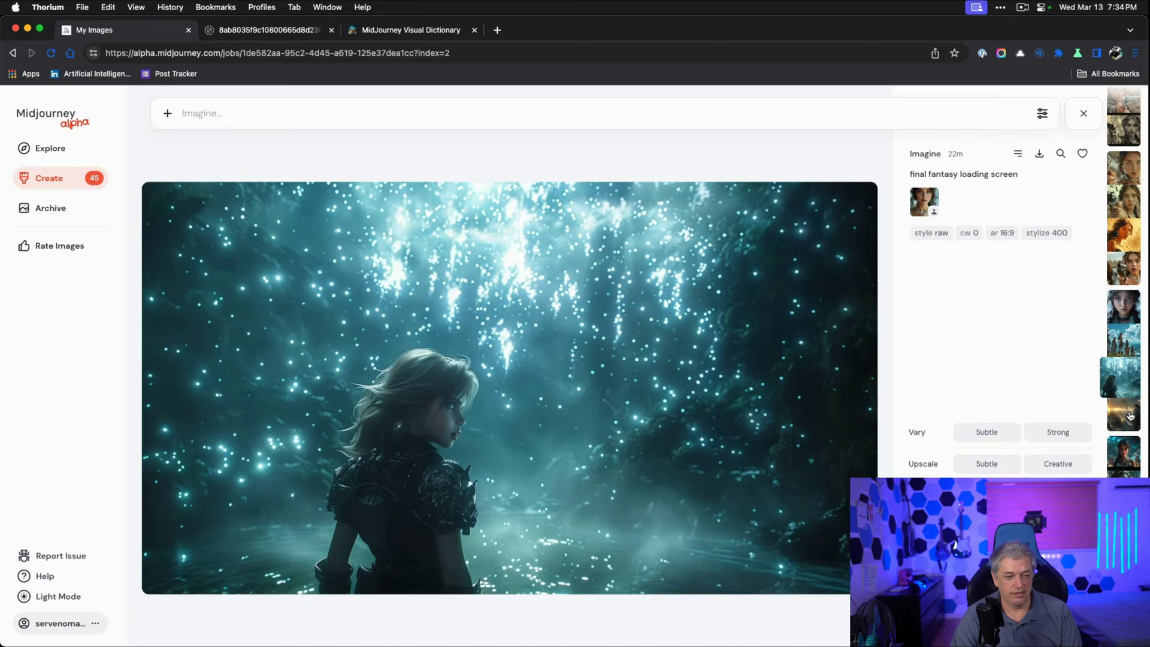
left_click(1123, 426)
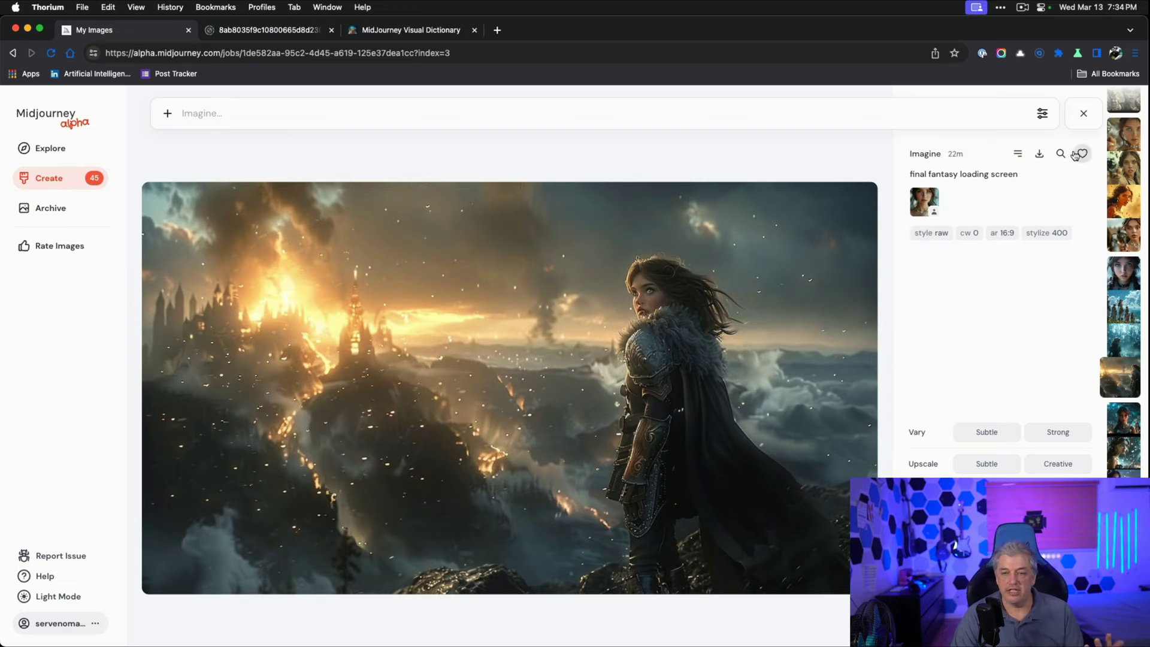
left_click(1083, 117)
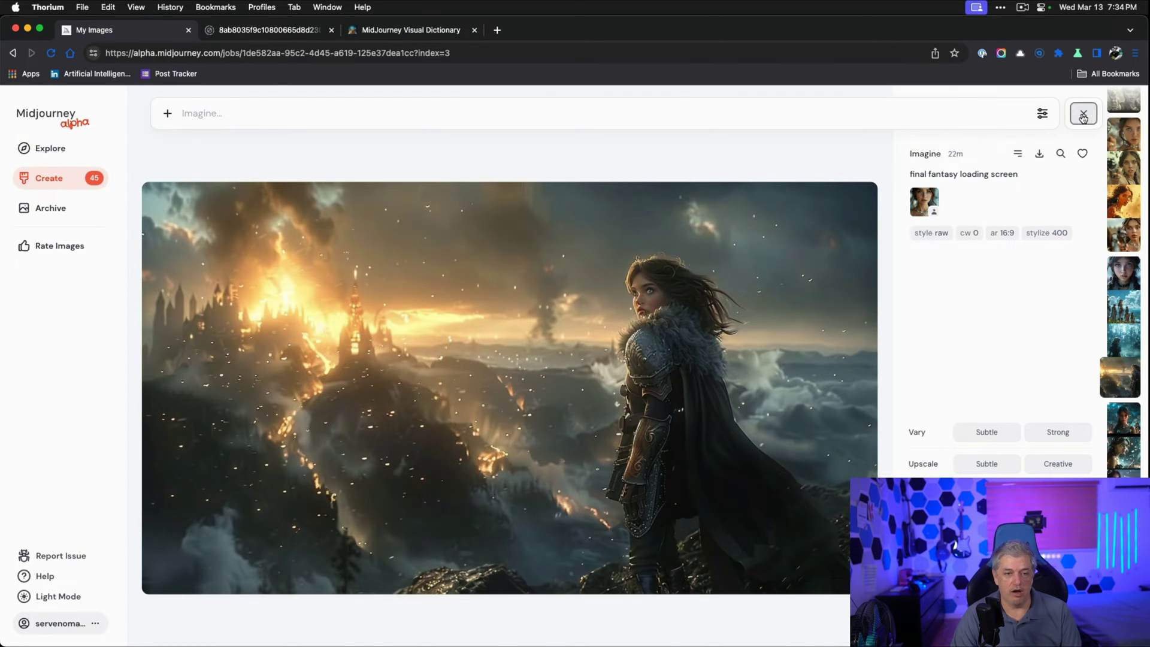
- Compare the four revolver-holding cowgirl variations full size, revisiting the golden-toned one
scroll(1030, 440, "up", 10)
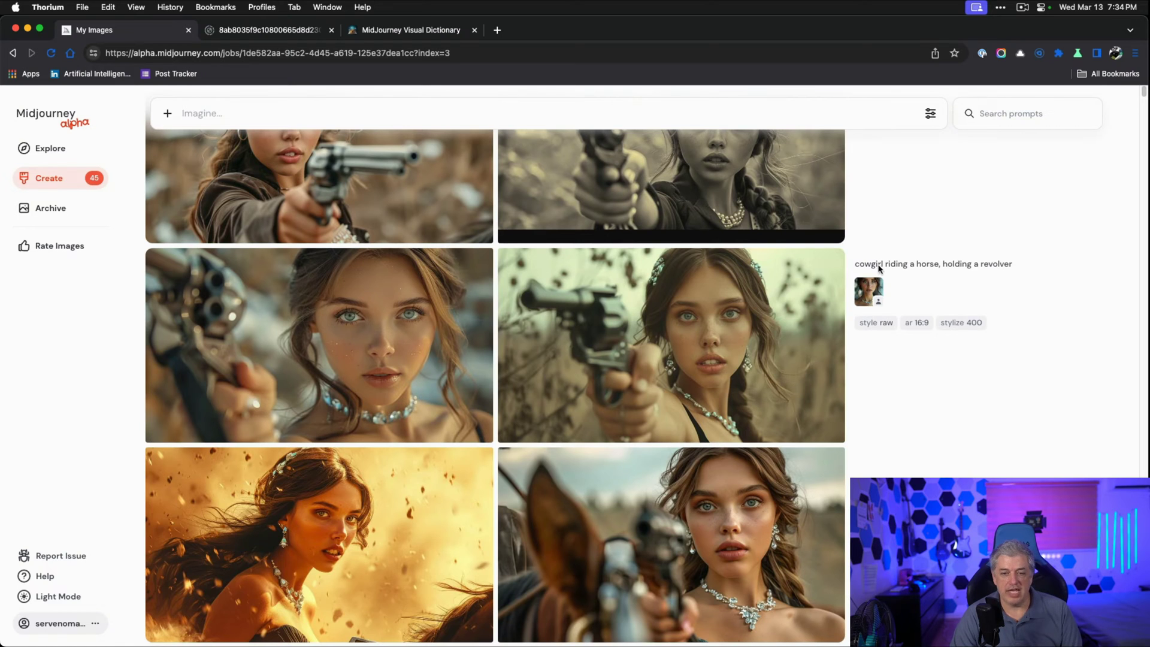
left_click(356, 346)
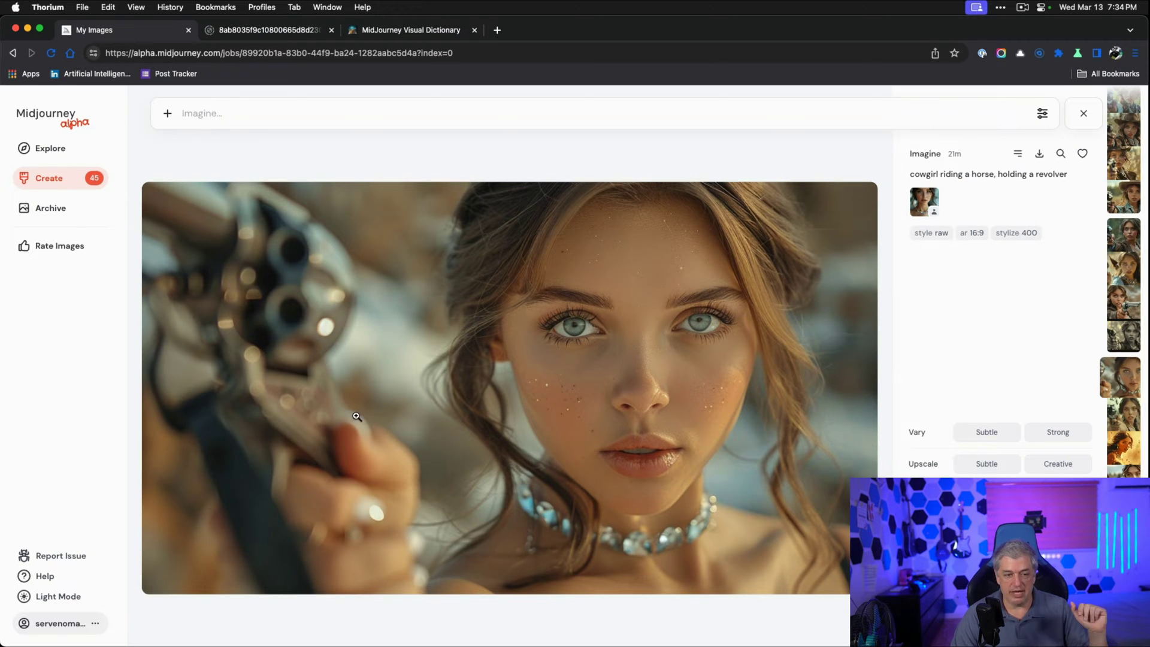
left_click(1112, 423)
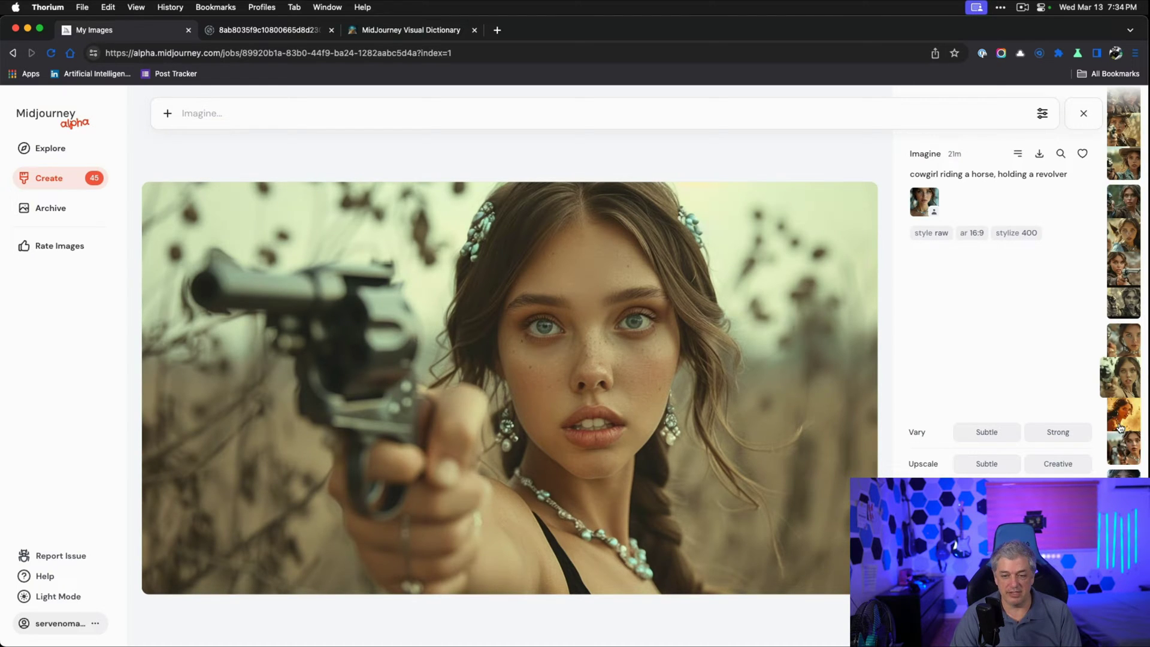
left_click(1120, 426)
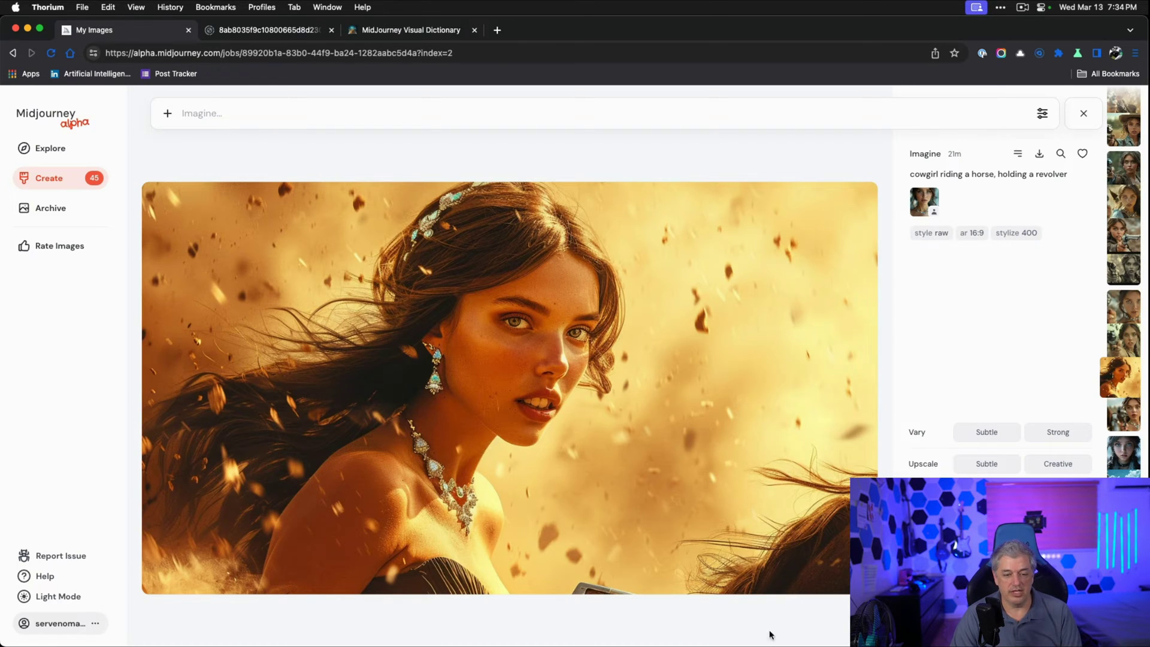
left_click(1110, 426)
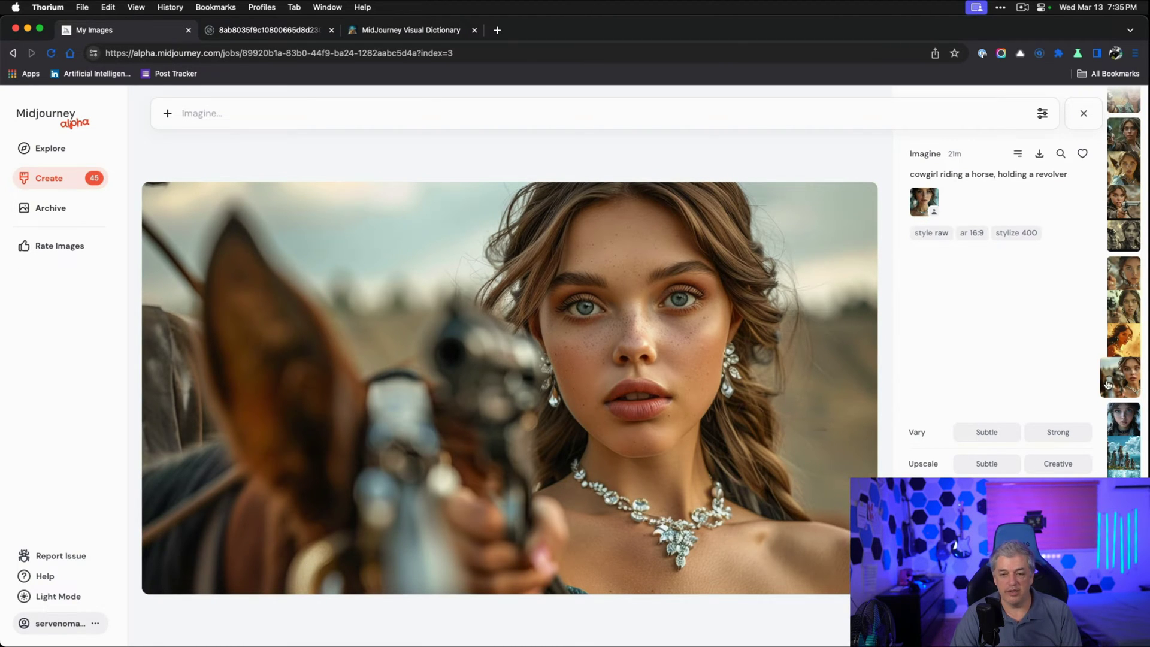
left_click(1115, 348)
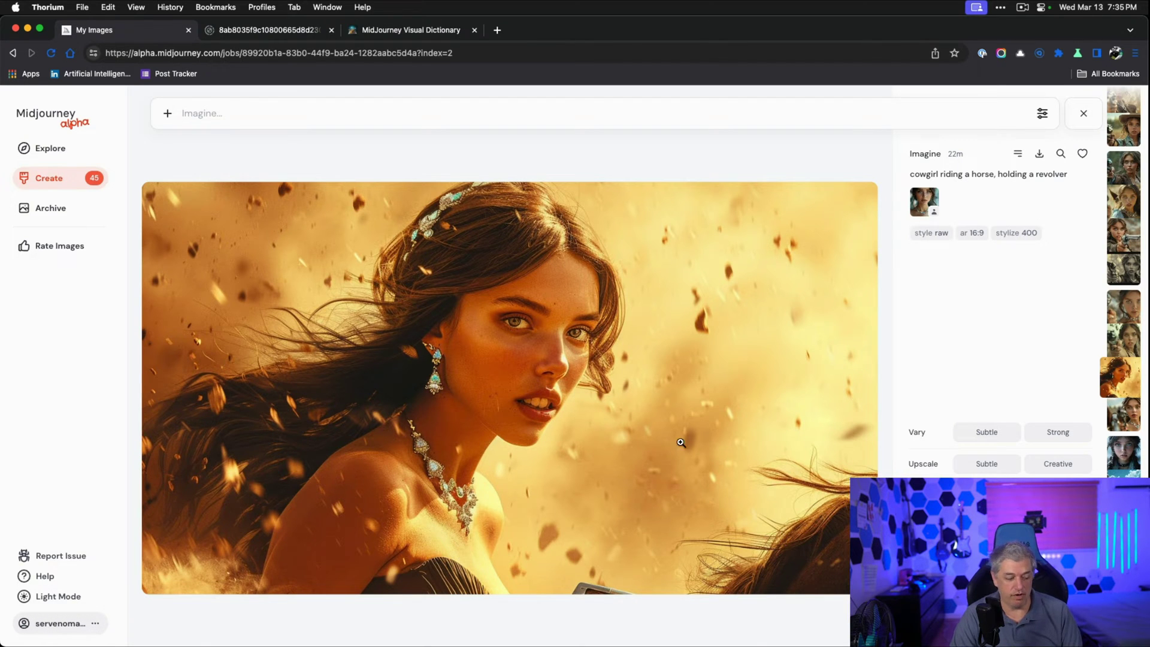
left_click(1082, 117)
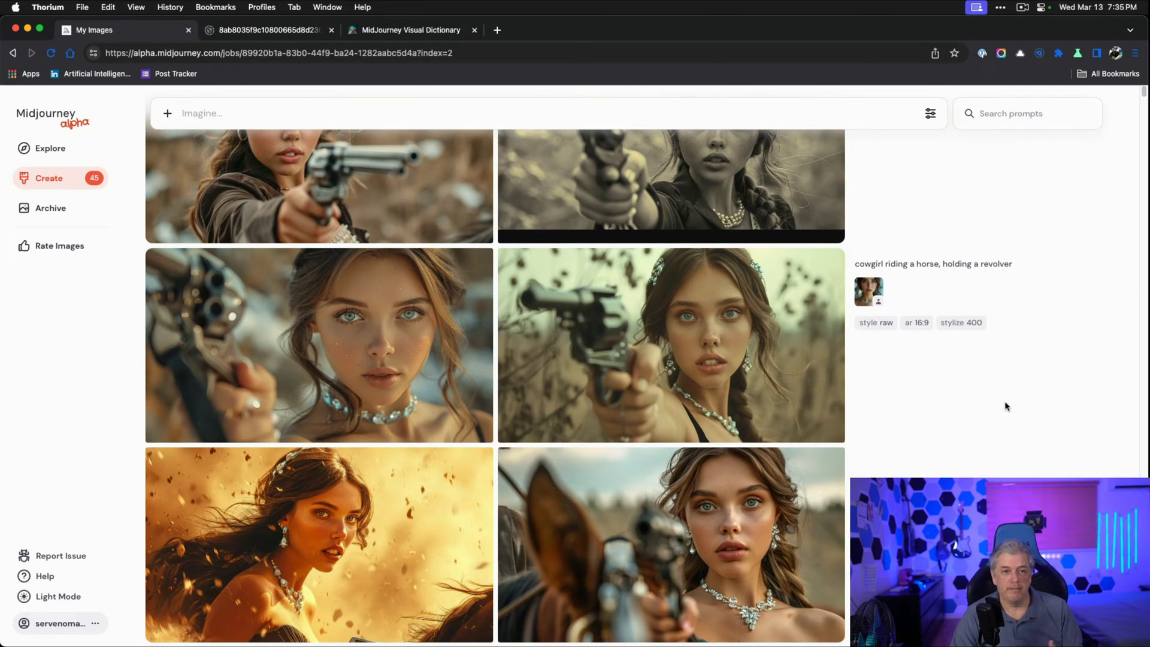
- Step through the four cw 50 cowgirl variations, ending on the sepia one
scroll(1004, 406, "up", 5)
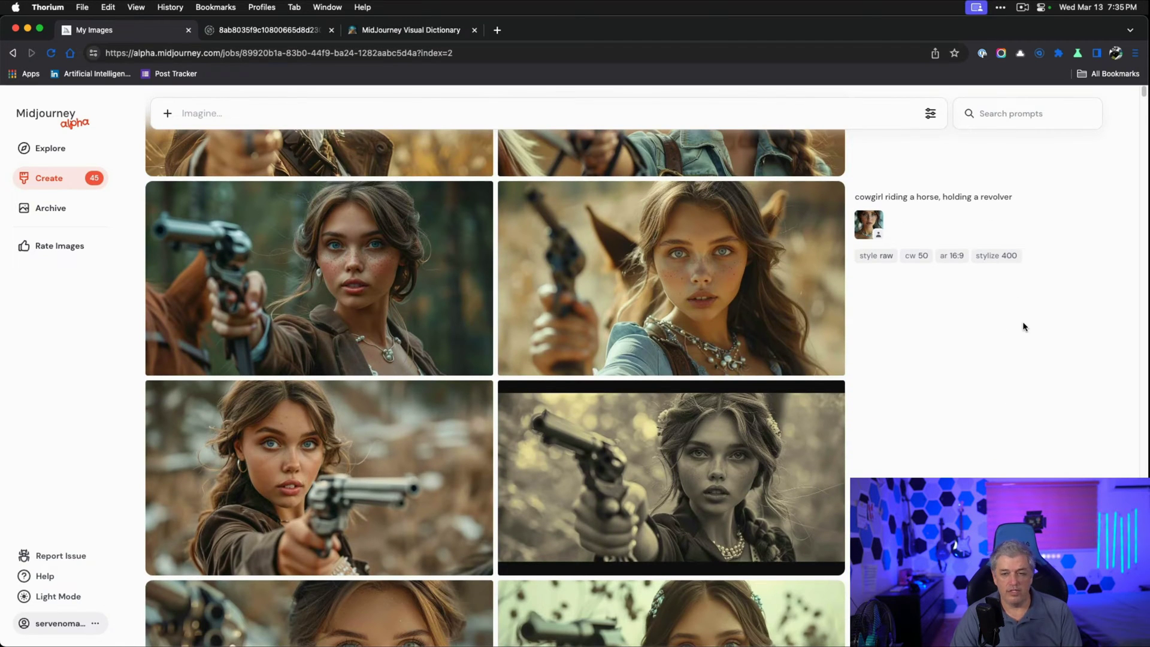
left_click(419, 299)
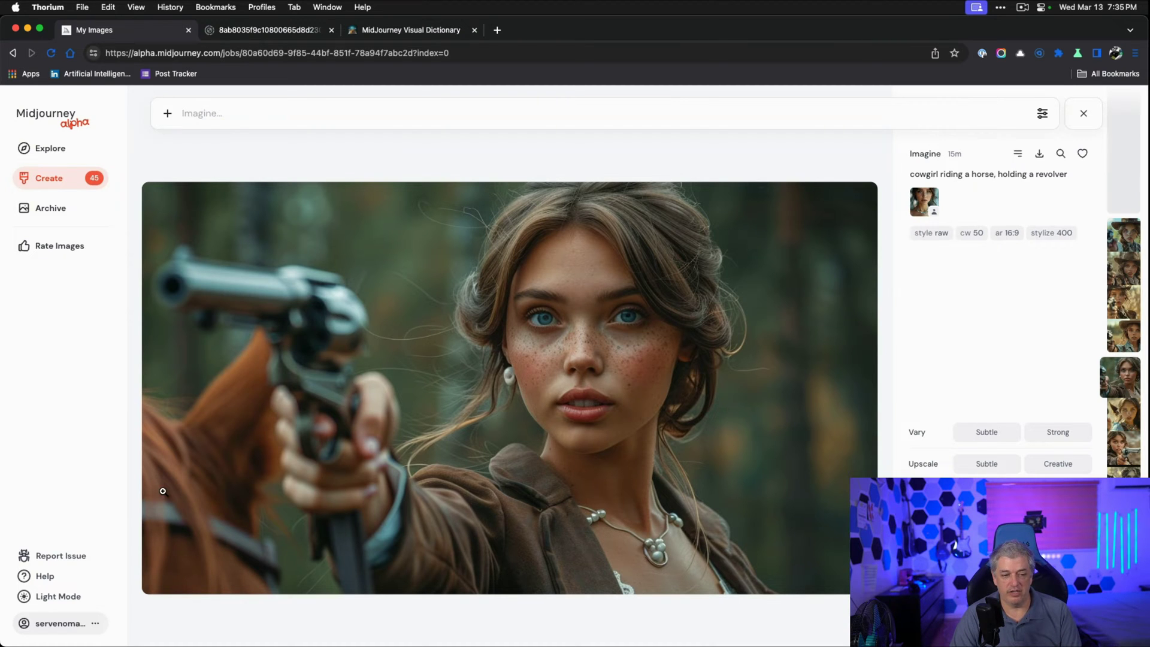
left_click(1132, 415)
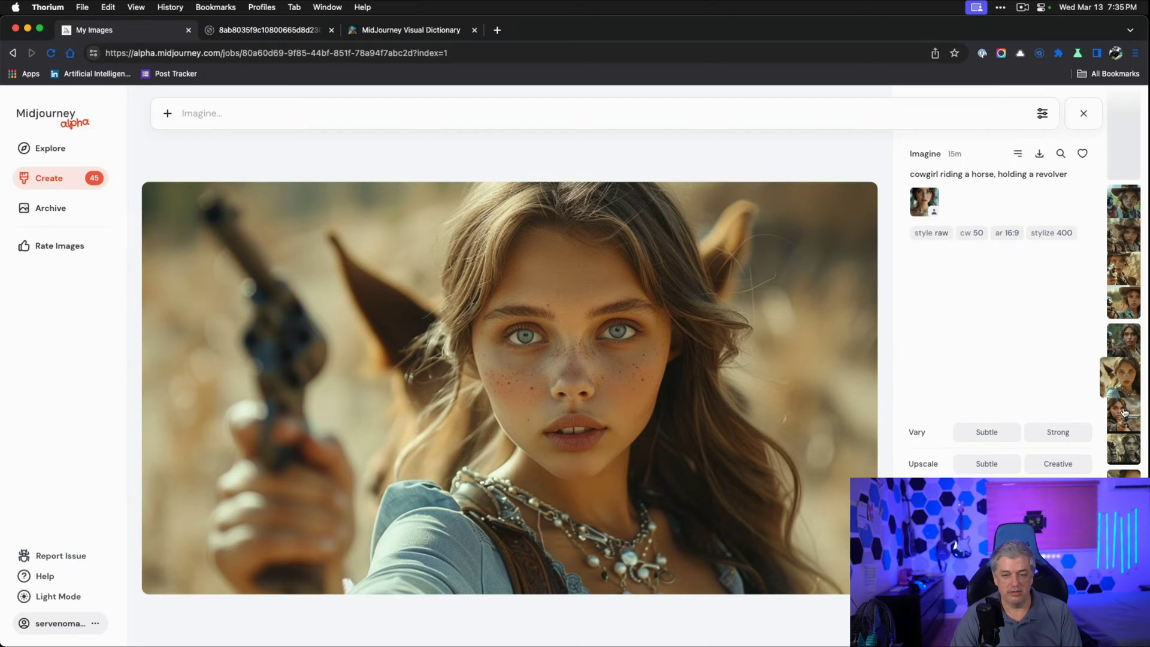
left_click(1125, 412)
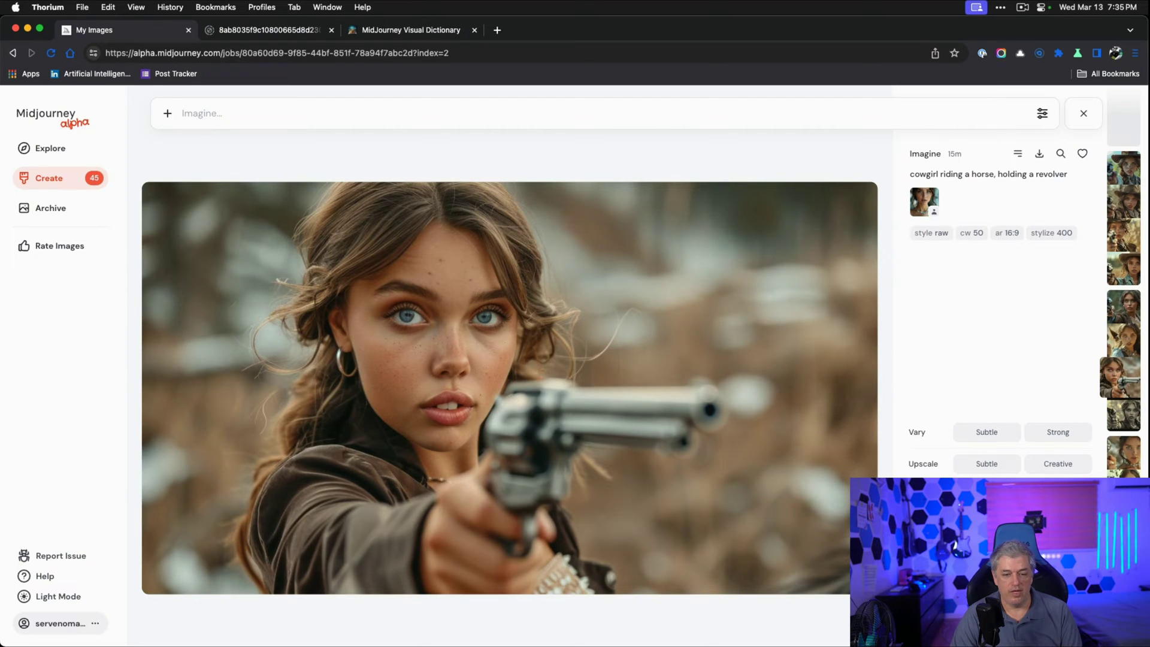
left_click(1116, 421)
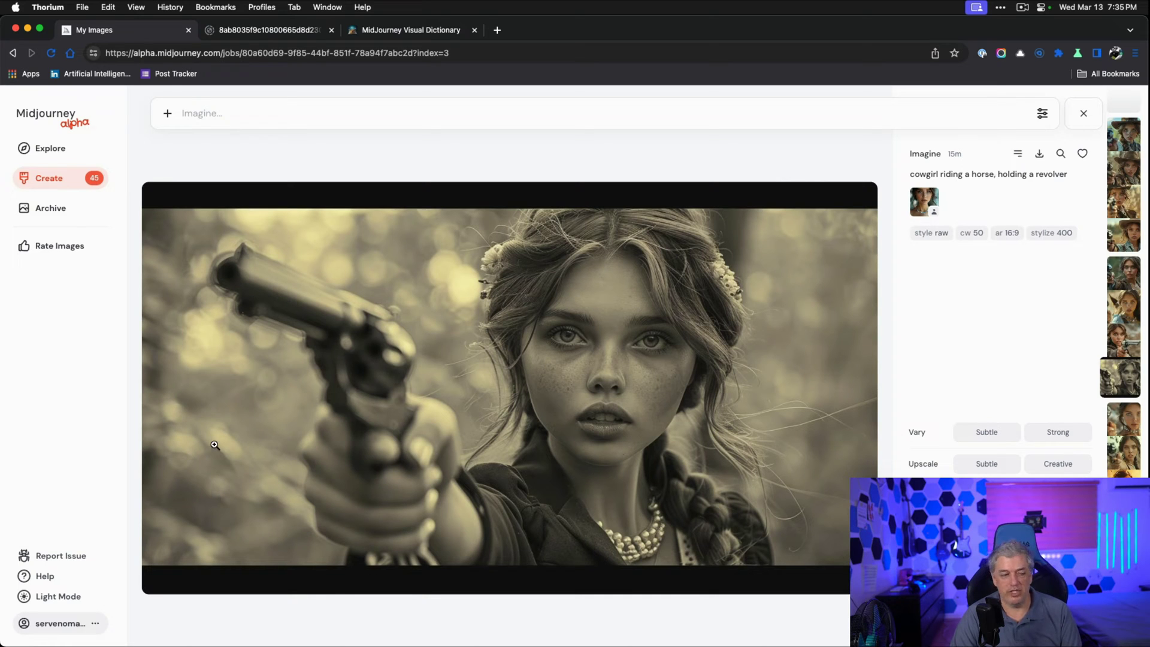
key("Escape")
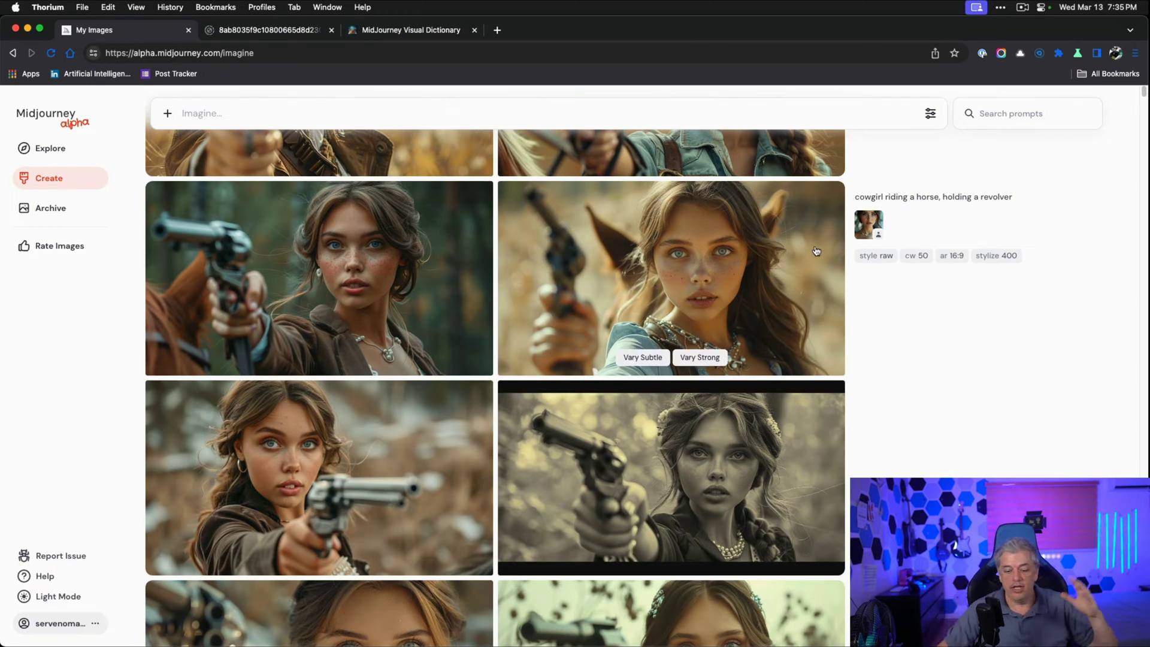
- Compare the cw 0 cowboy-hat cowgirl variations against the cw 50 cowgirl, then scroll onward
scroll(966, 420, "up", 5)
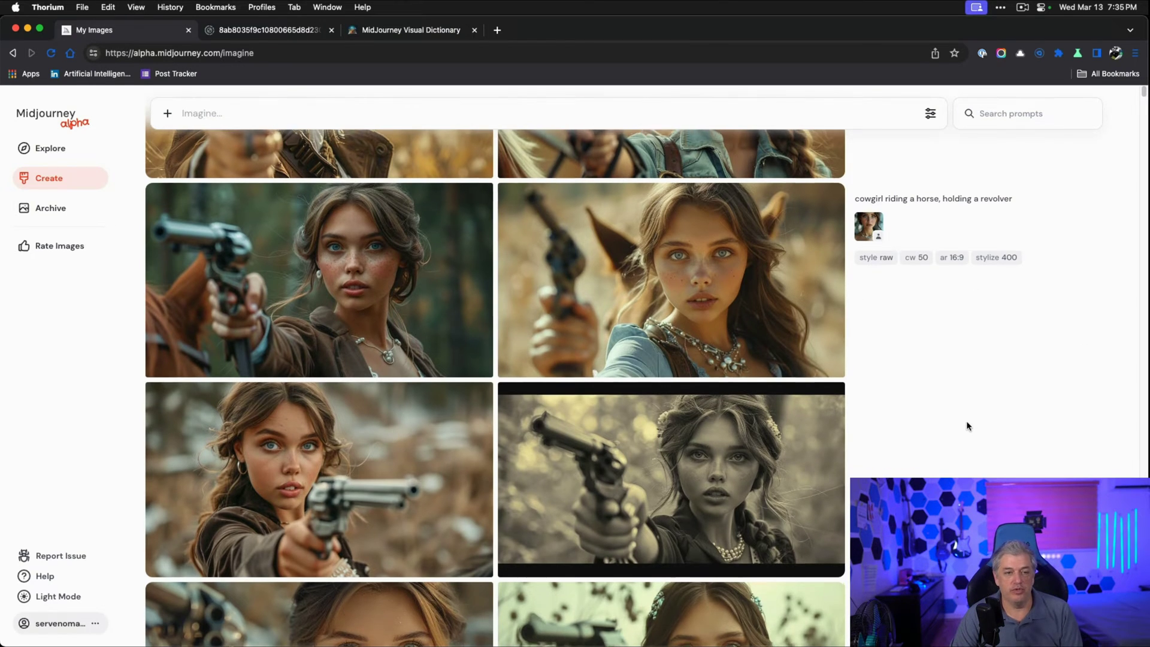
scroll(966, 421, "up", 2)
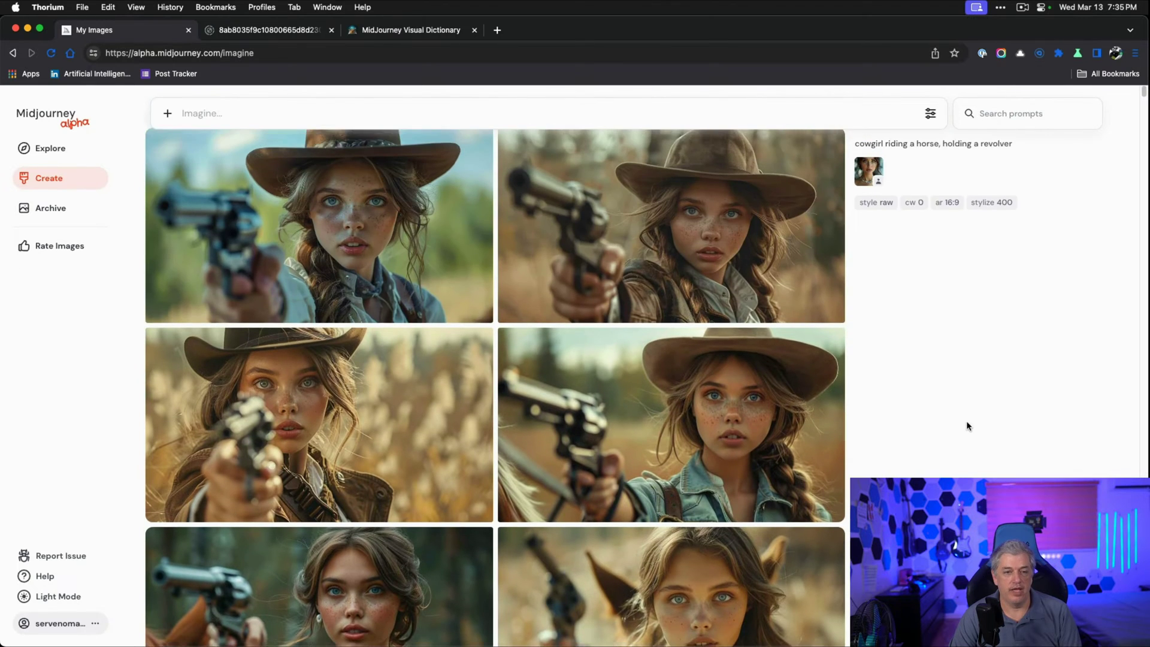
scroll(966, 420, "up", 1)
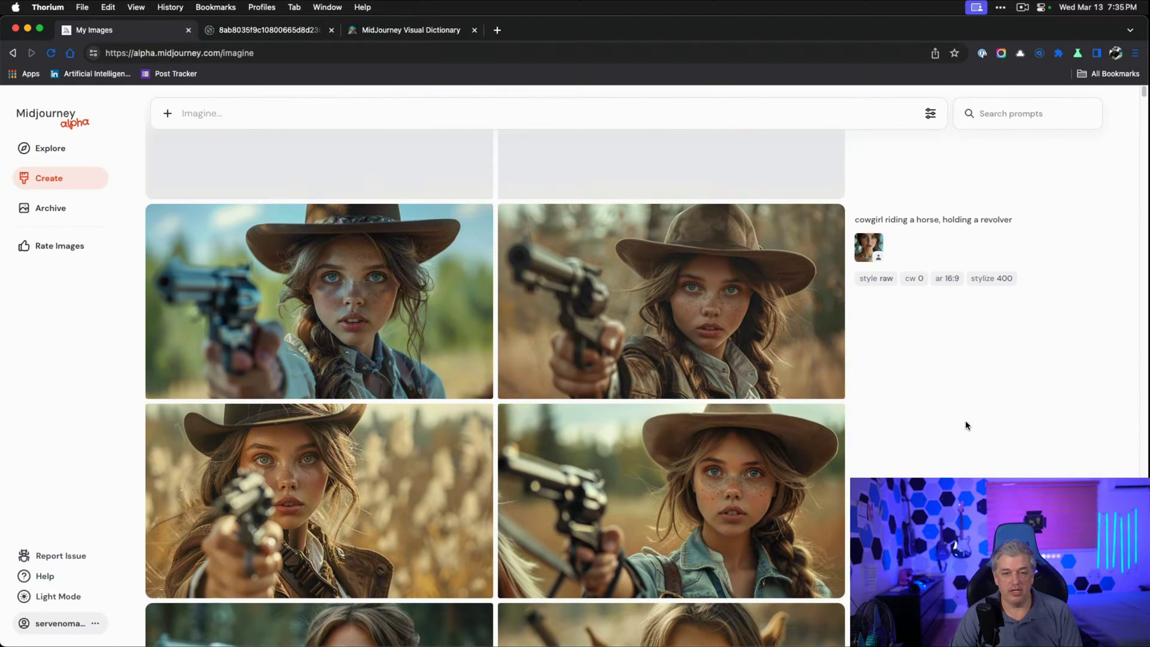
left_click(352, 325)
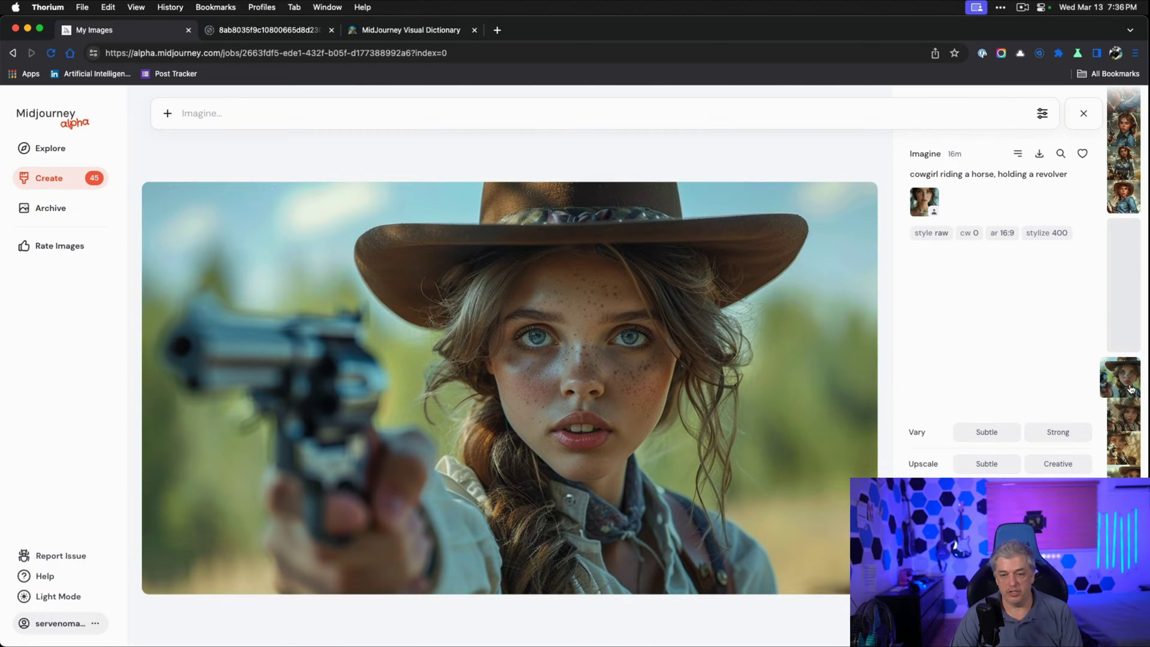
left_click(1126, 411)
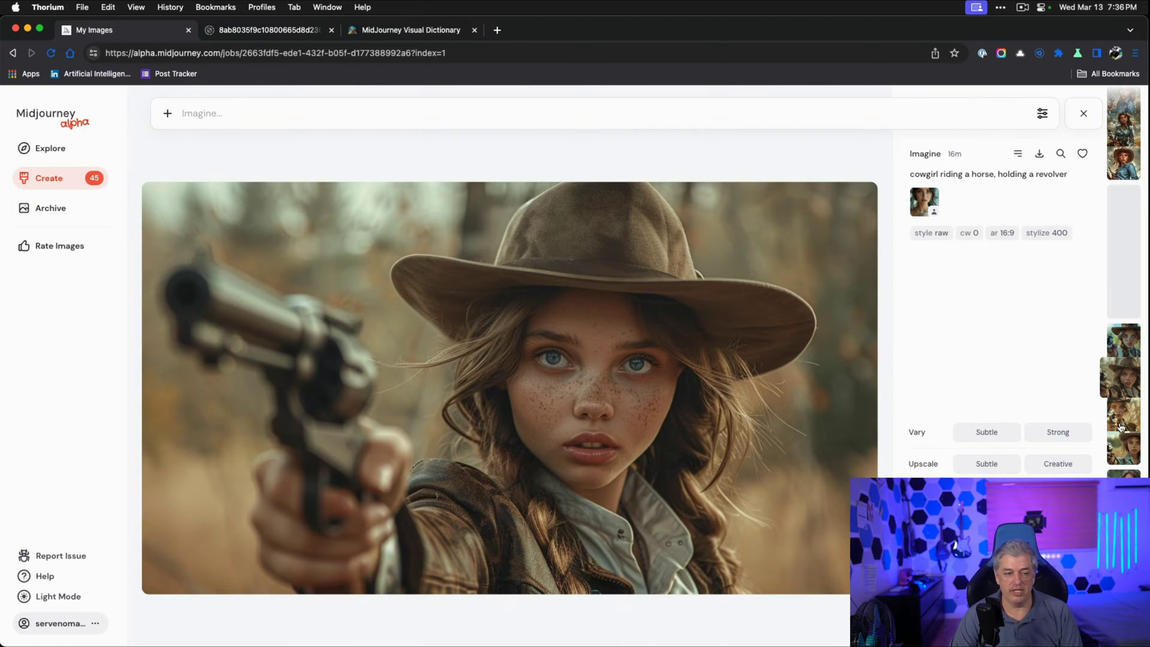
left_click(1122, 426)
left_click(1121, 455)
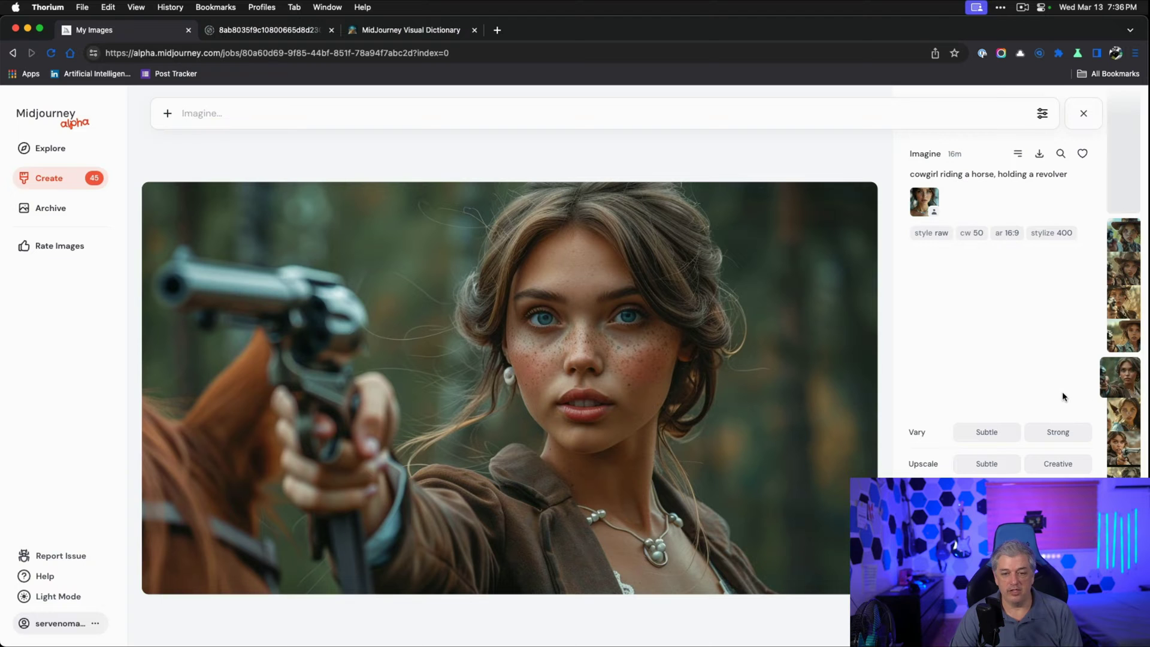
key("Escape")
scroll(993, 389, "up", 5)
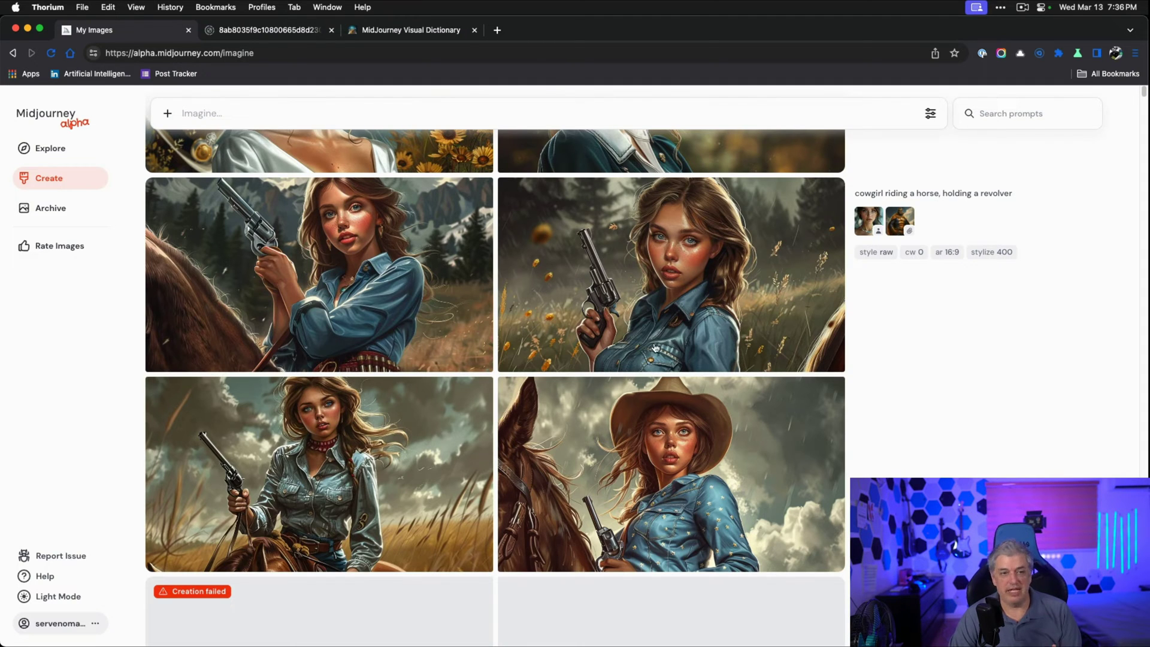
- Browse the illustrated horseback and wheat-field cowgirl variations, then scroll to the bride results
left_click(334, 330)
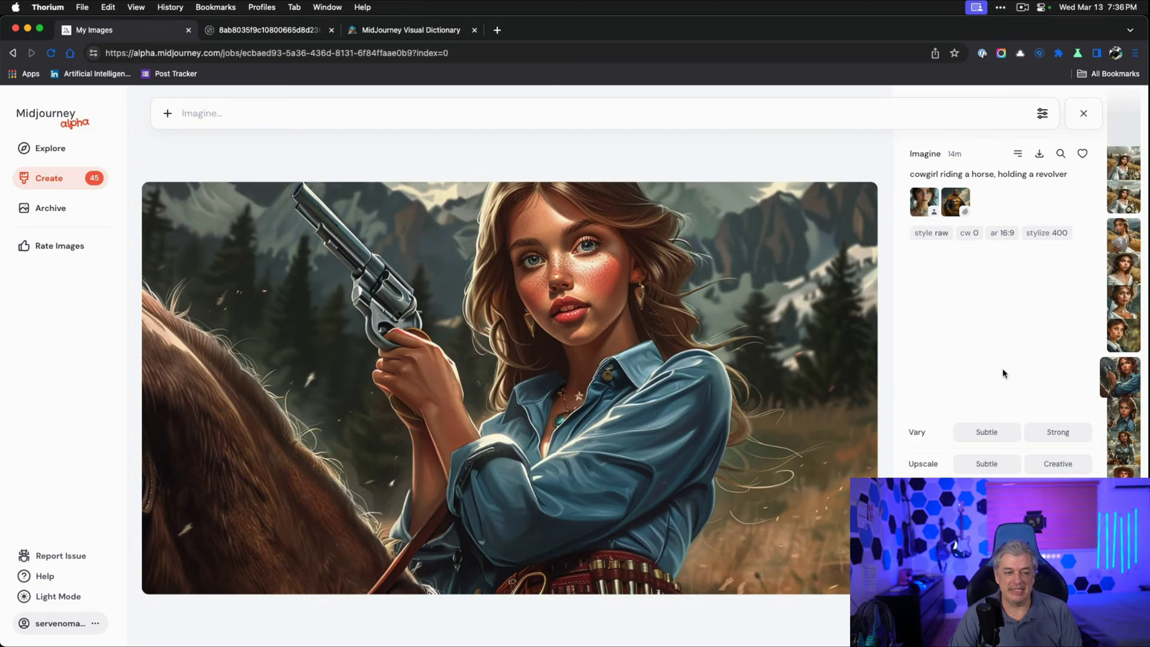
left_click(1128, 411)
left_click(1109, 427)
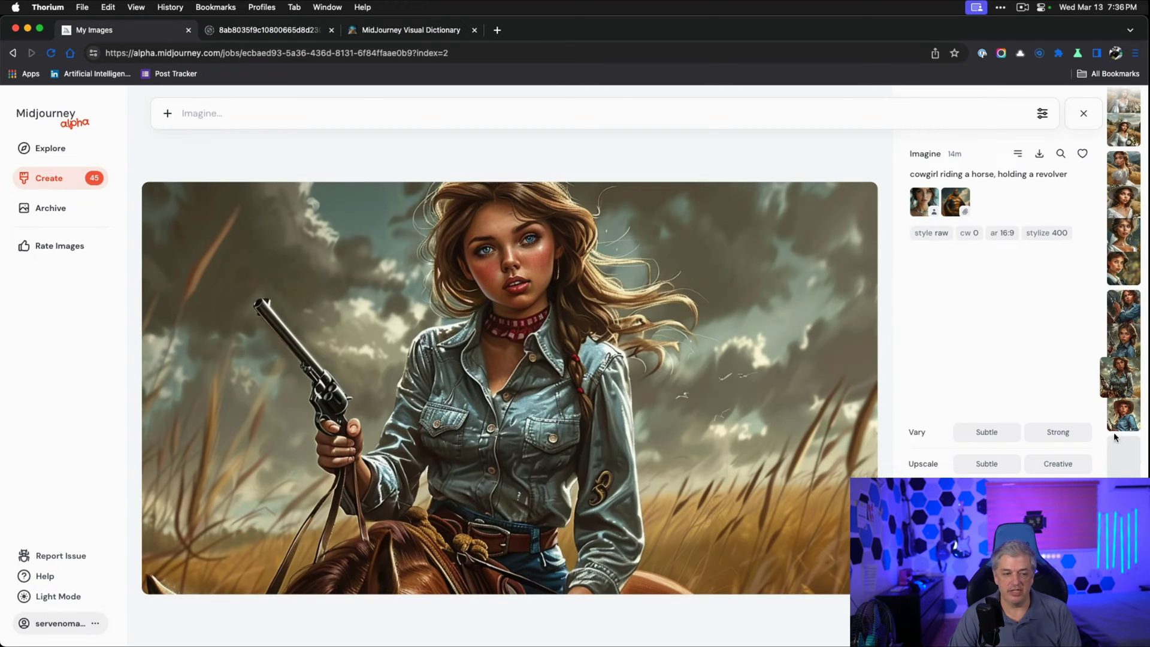
left_click(1127, 418)
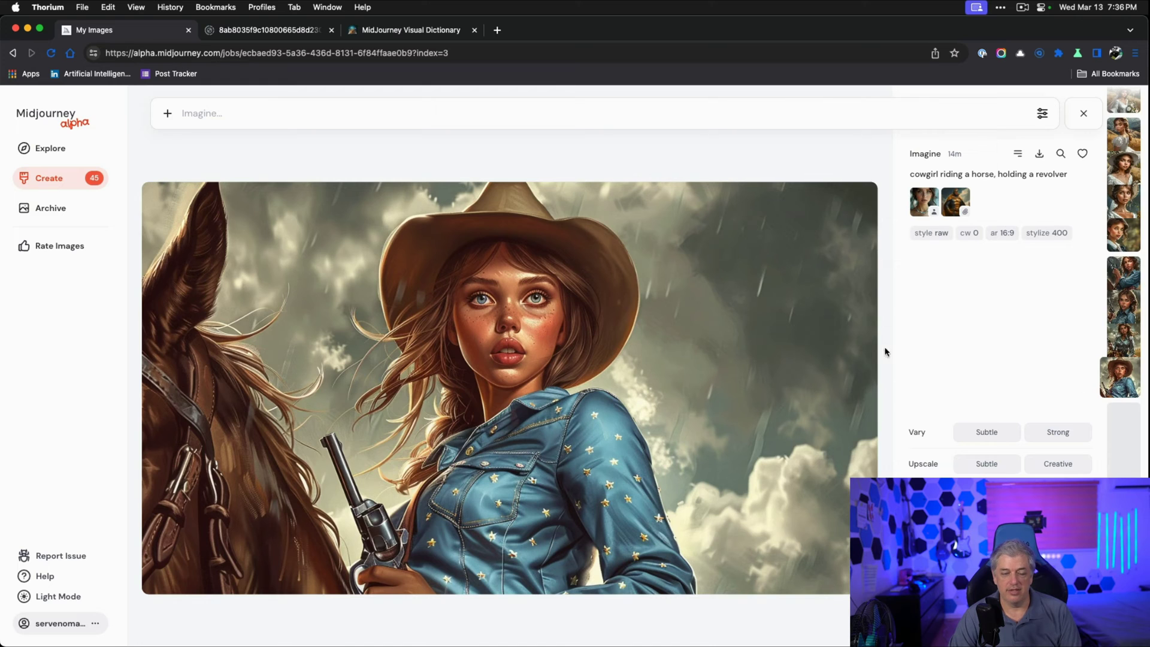
left_click(1083, 115)
scroll(1004, 460, "up", 3)
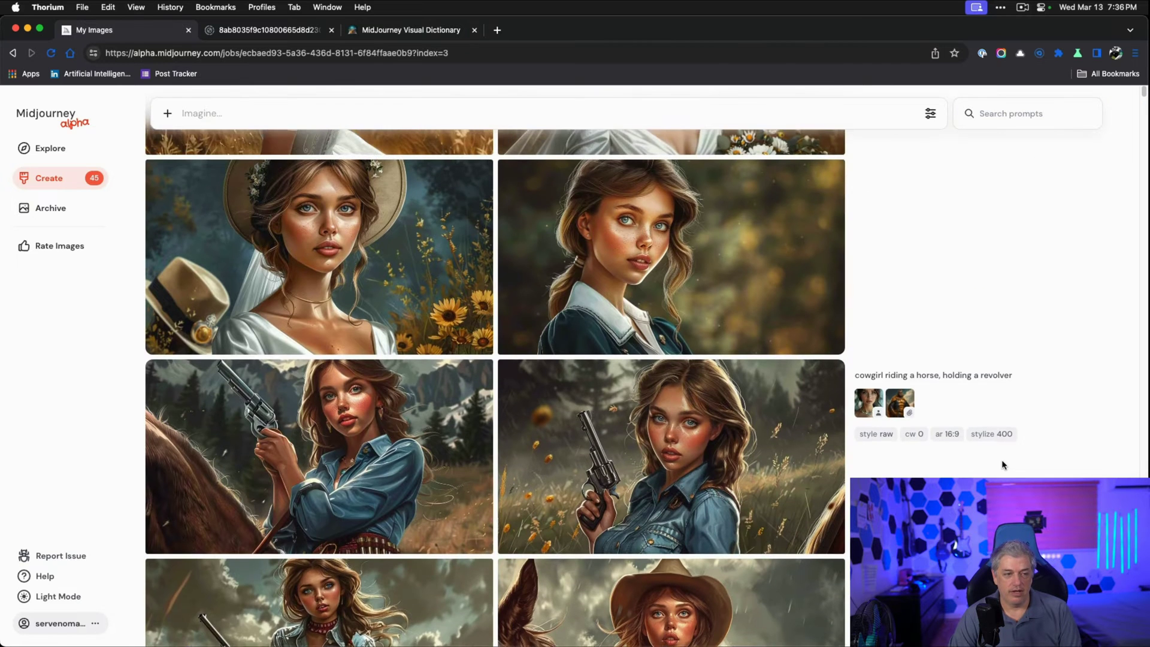
scroll(998, 460, "up", 3)
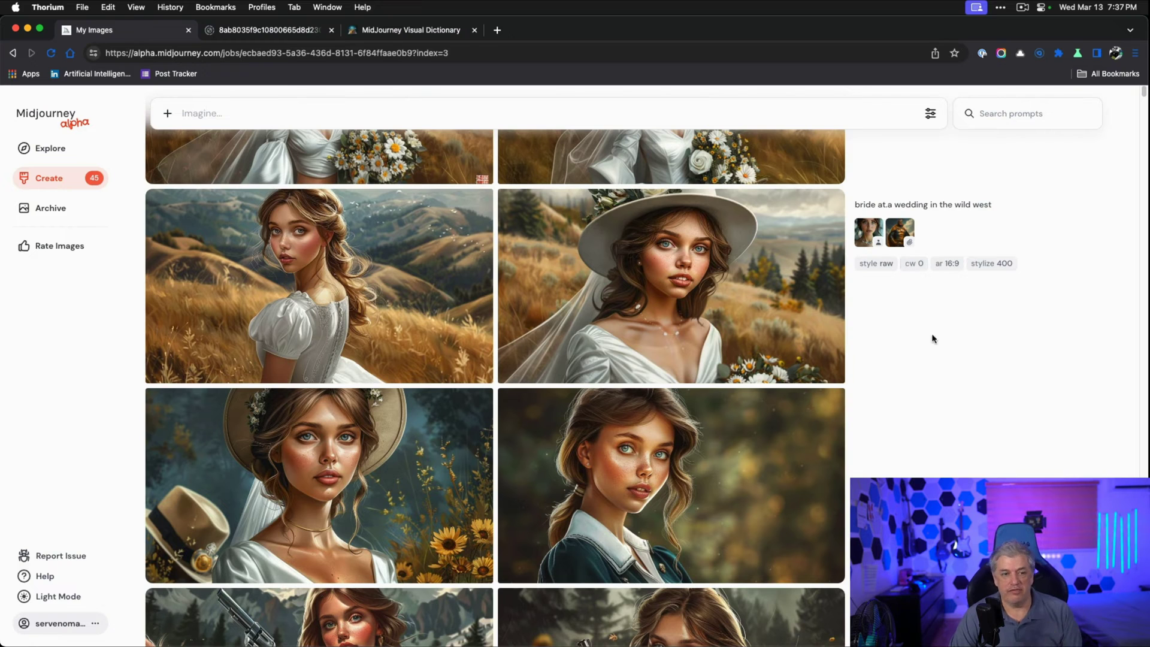
- Preview a white-hatted bride, then open the zoomed-out bride among daisies full size
left_click(688, 302)
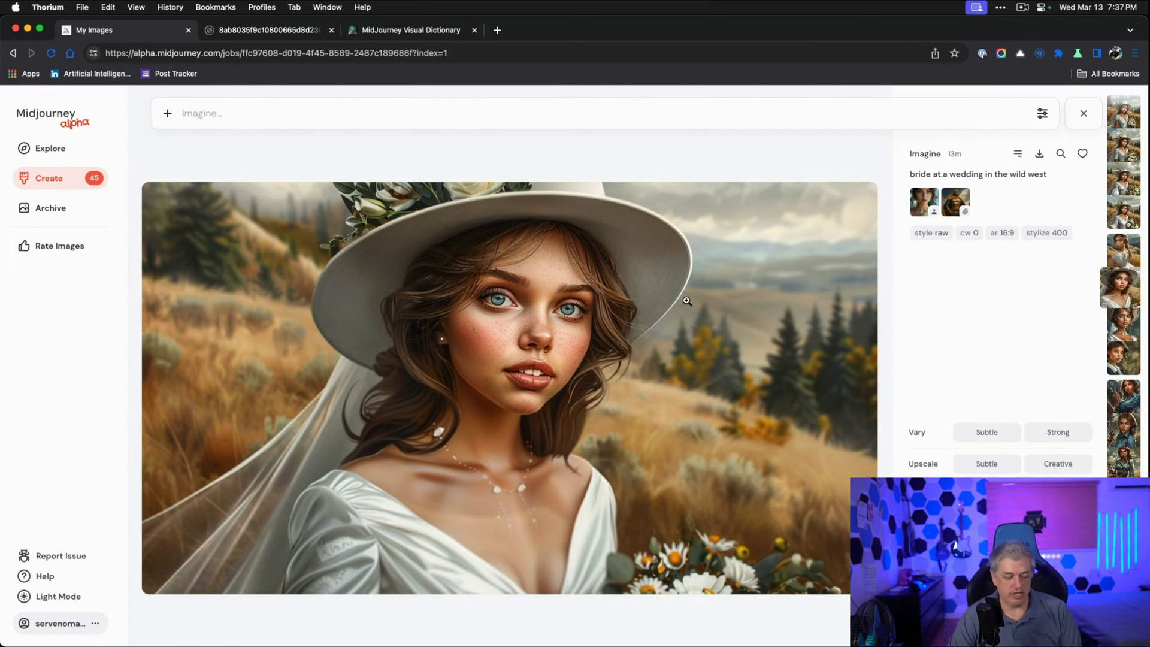
key("Escape")
scroll(743, 375, "up", 5)
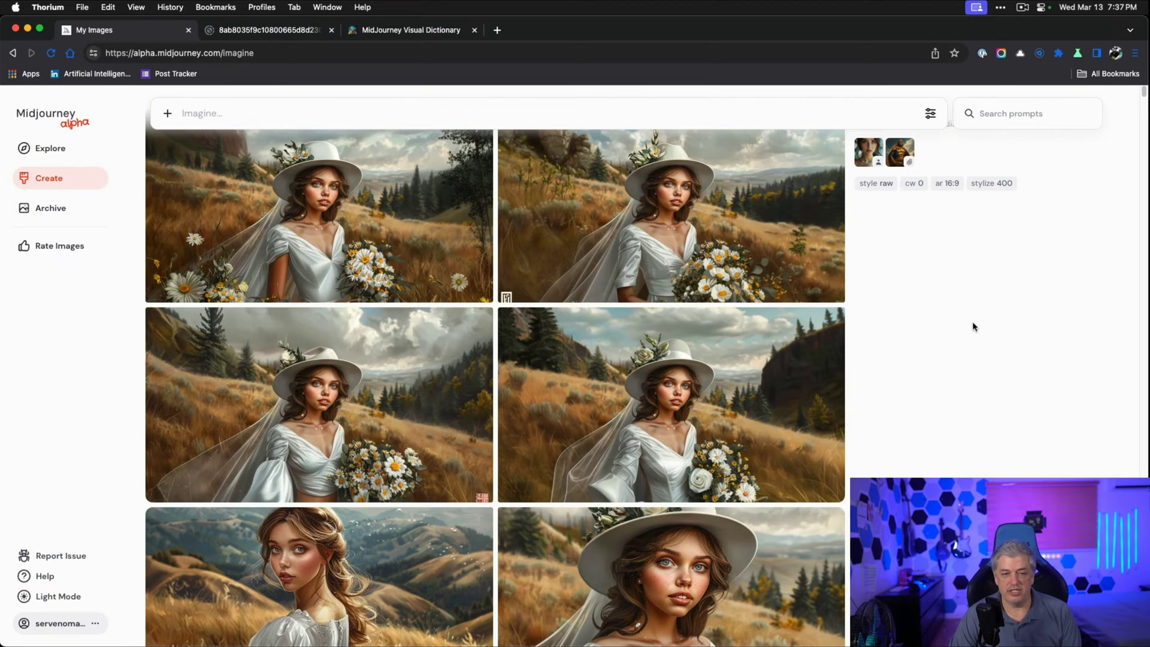
left_click(466, 207)
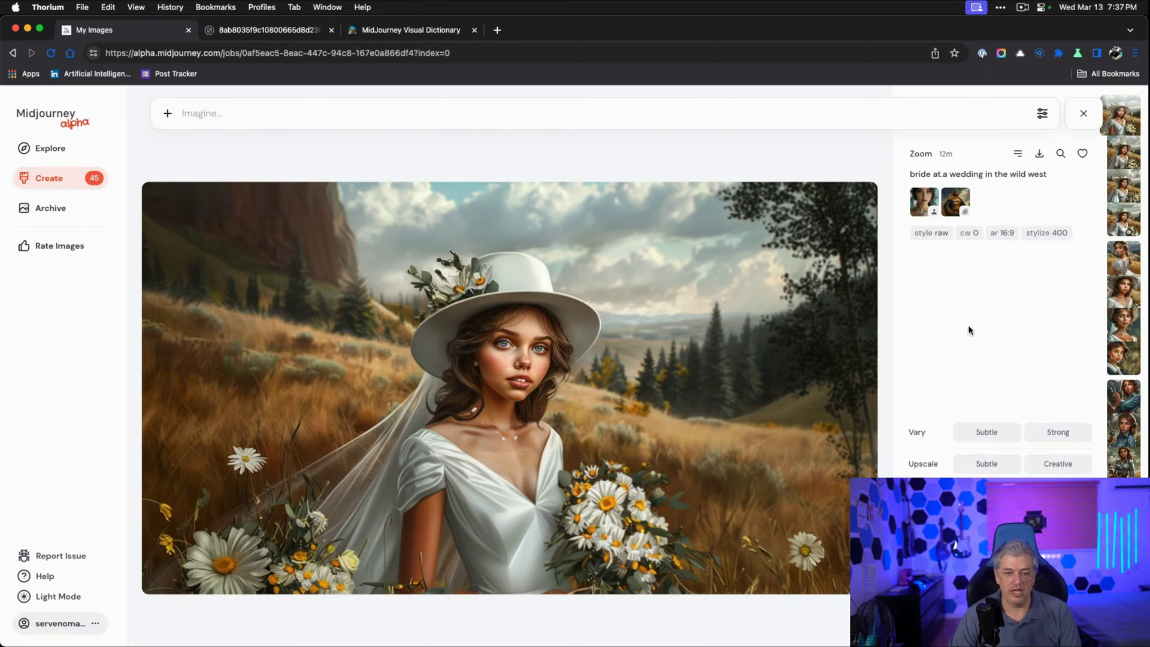